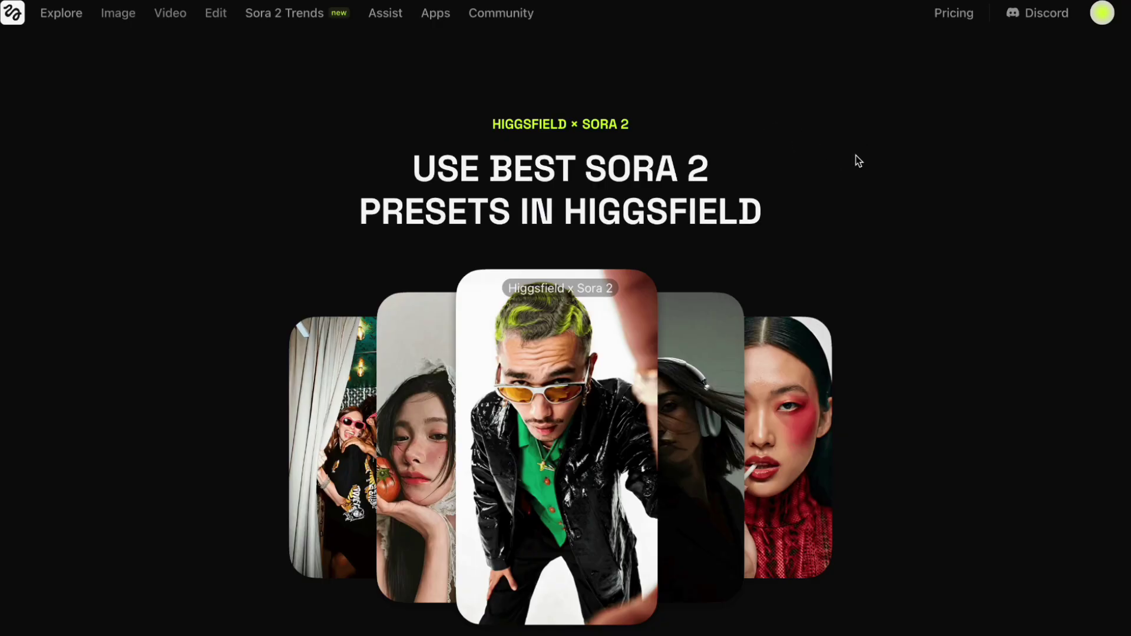
Scroll down the Sora 2 presets page past the 'Sora 2 makes imagination the fastest way to create' section.
scroll(858, 161, "down", 1)
left_click_drag(457, 94, 760, 188)
left_click(902, 196)
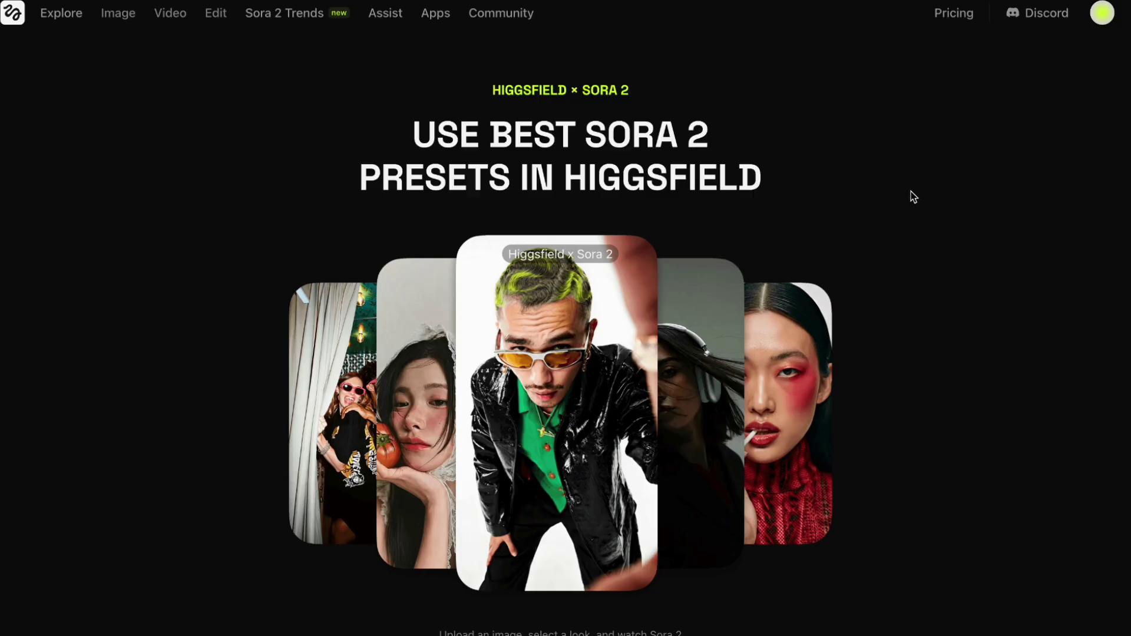
scroll(960, 253, "down", 1)
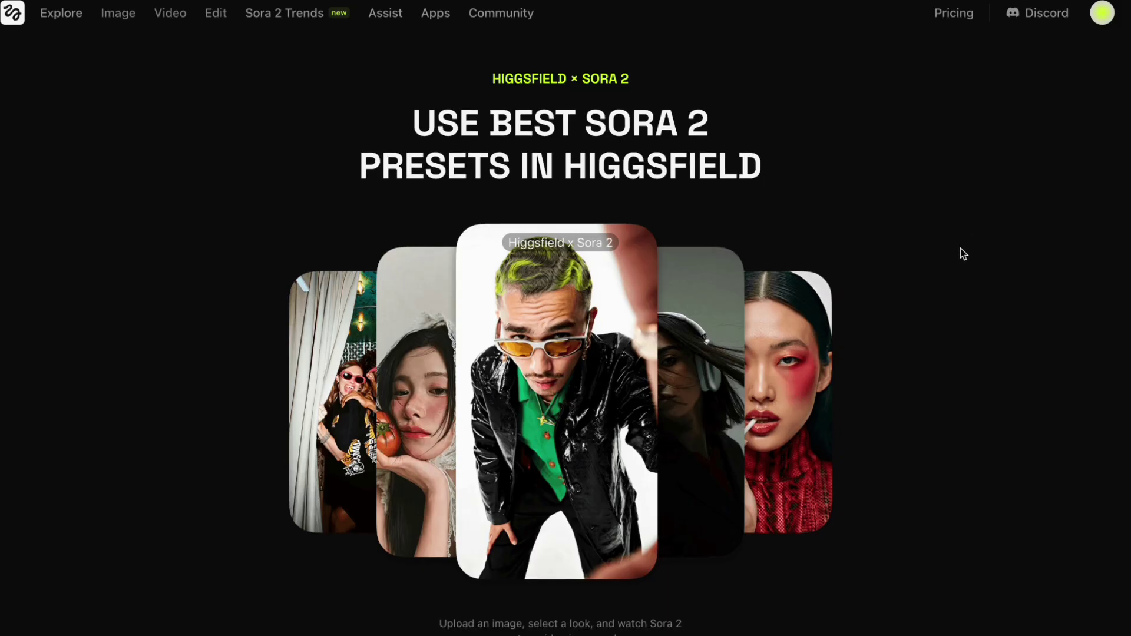
scroll(967, 265, "down", 10)
scroll(967, 265, "down", 5)
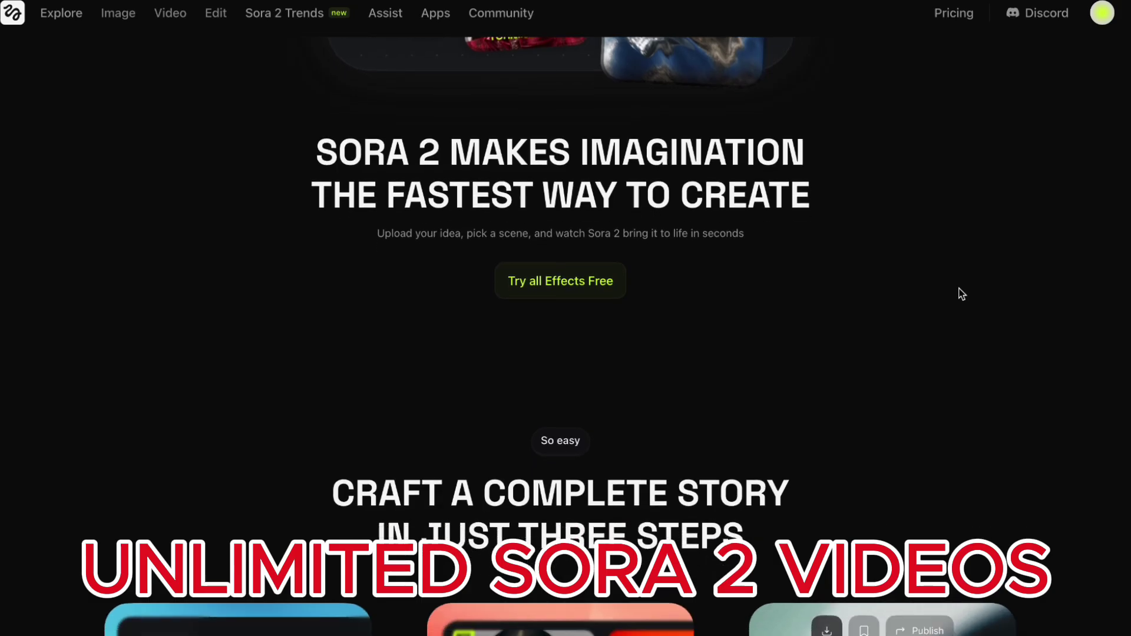
scroll(964, 282, "down", 6)
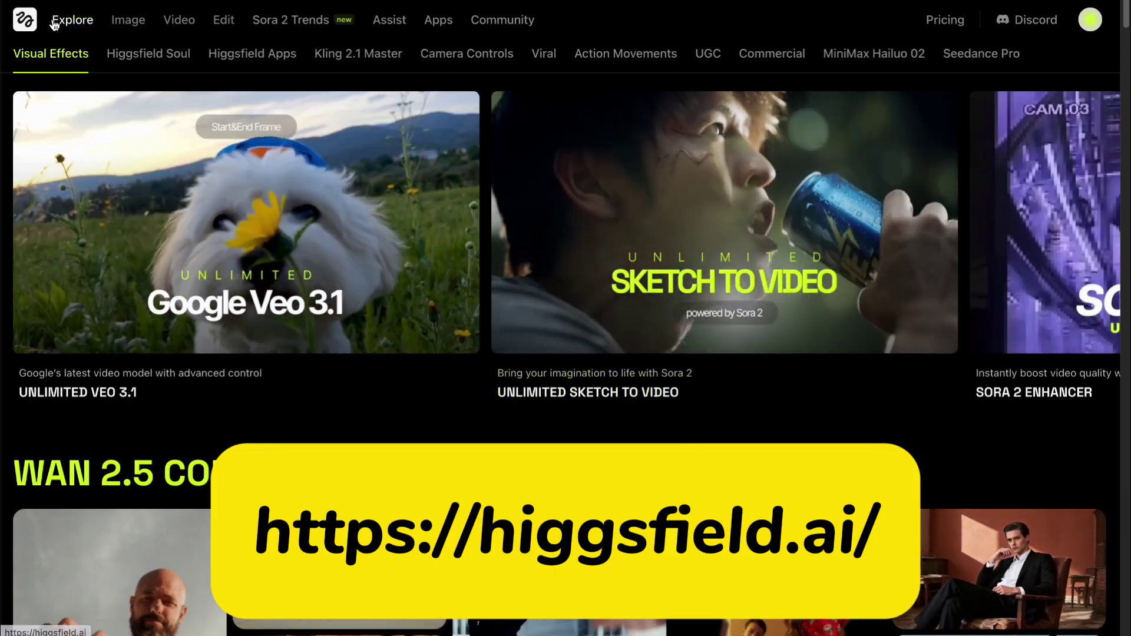
mouse_move(123, 21)
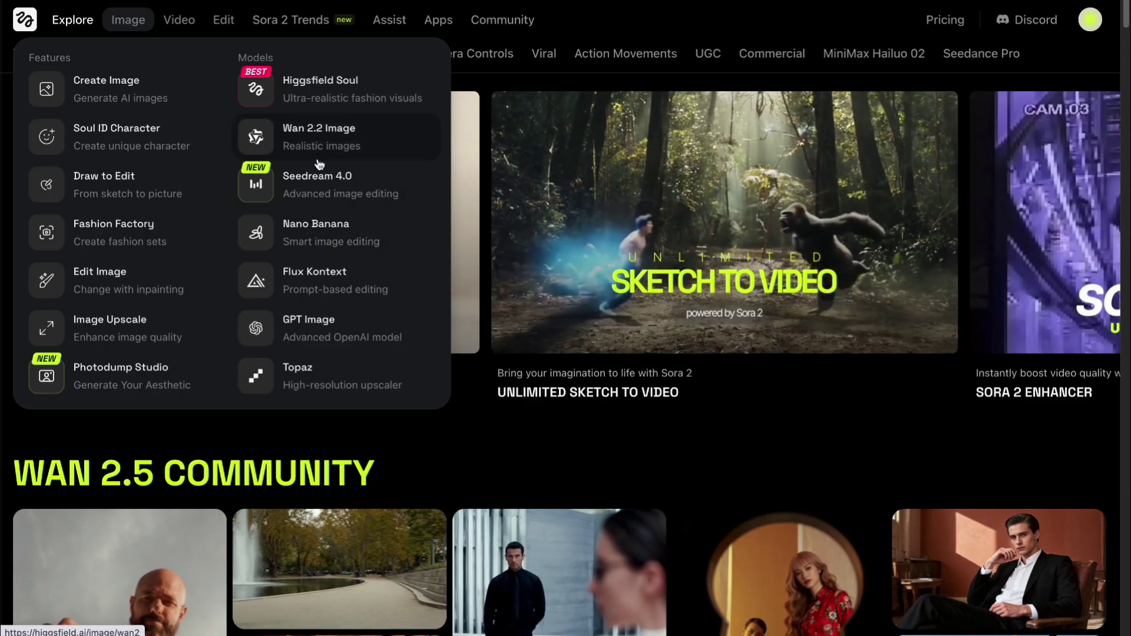
mouse_move(191, 29)
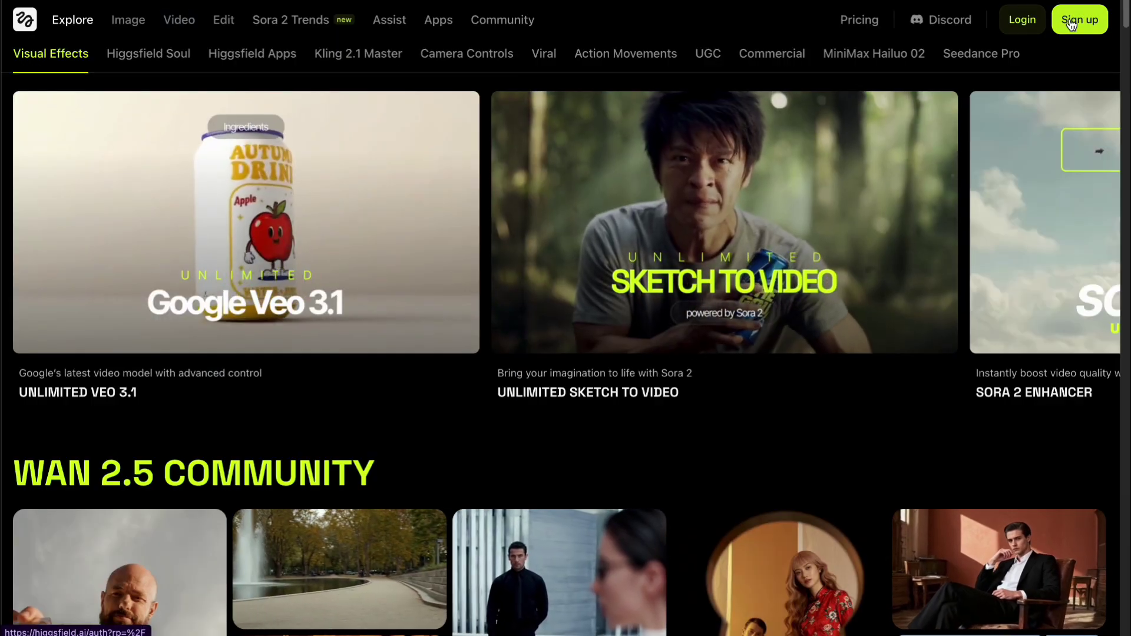
Visit the sign-up page, then browse the subscription plans under 'Pick your plan' on Pricing.
left_click(1071, 23)
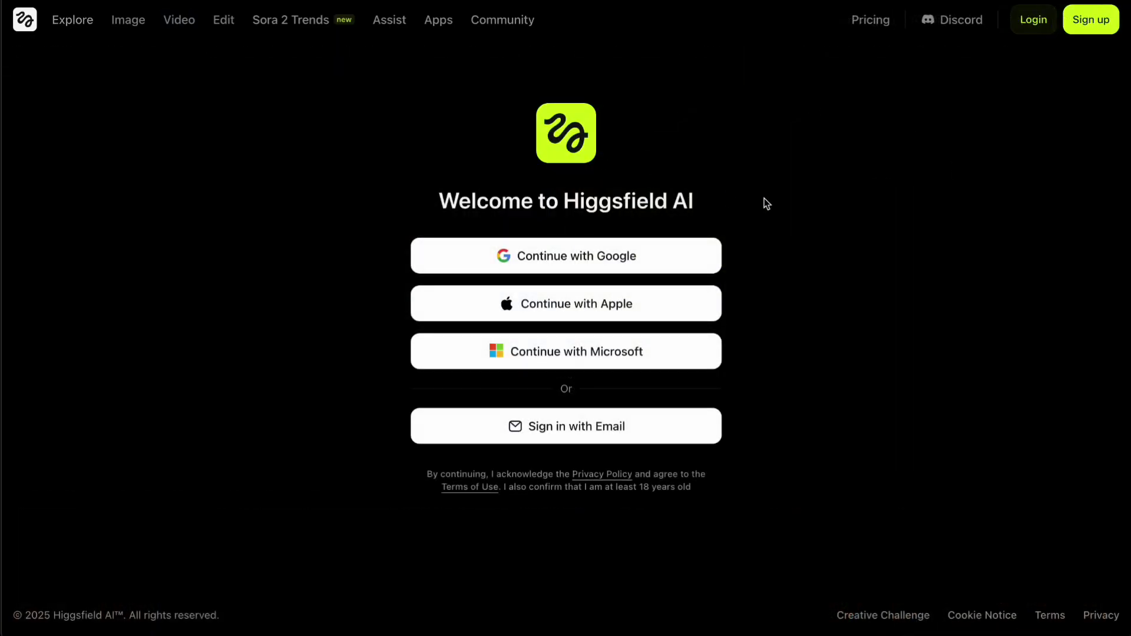
left_click(871, 19)
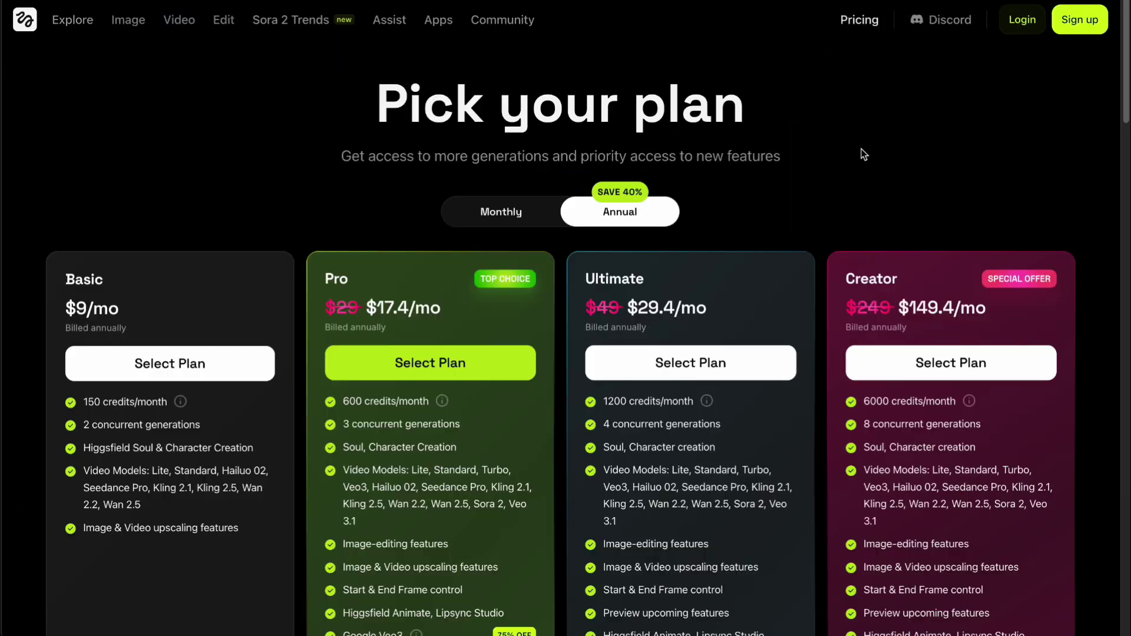
scroll(853, 158, "down", 2)
scroll(832, 185, "down", 1)
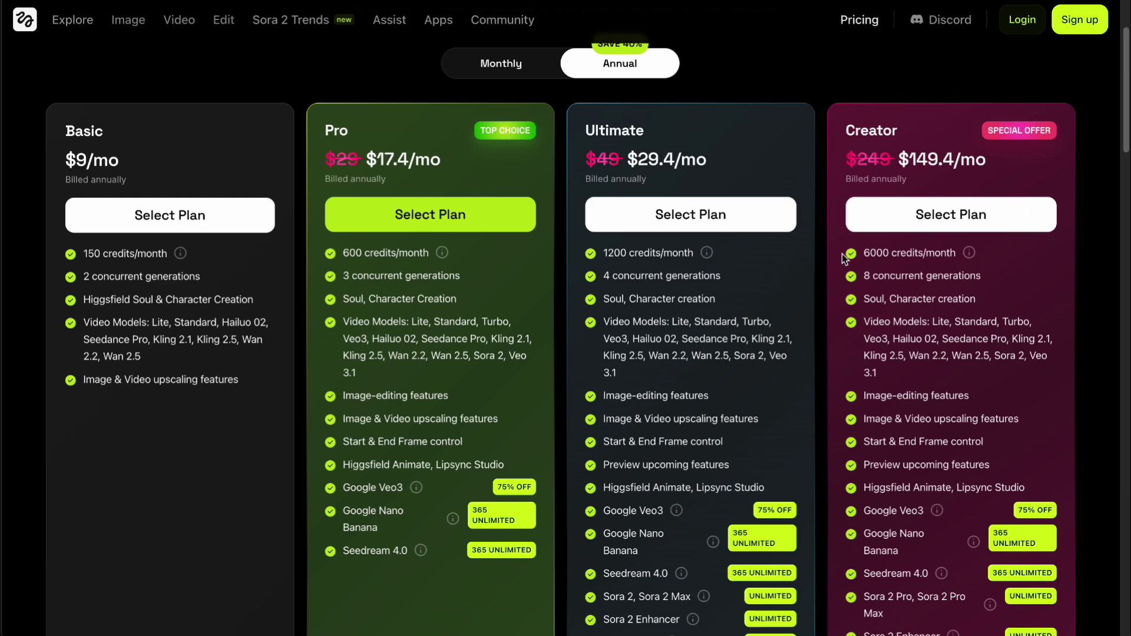
scroll(817, 238, "up", 2)
left_click_drag(390, 107, 805, 111)
left_click(853, 153)
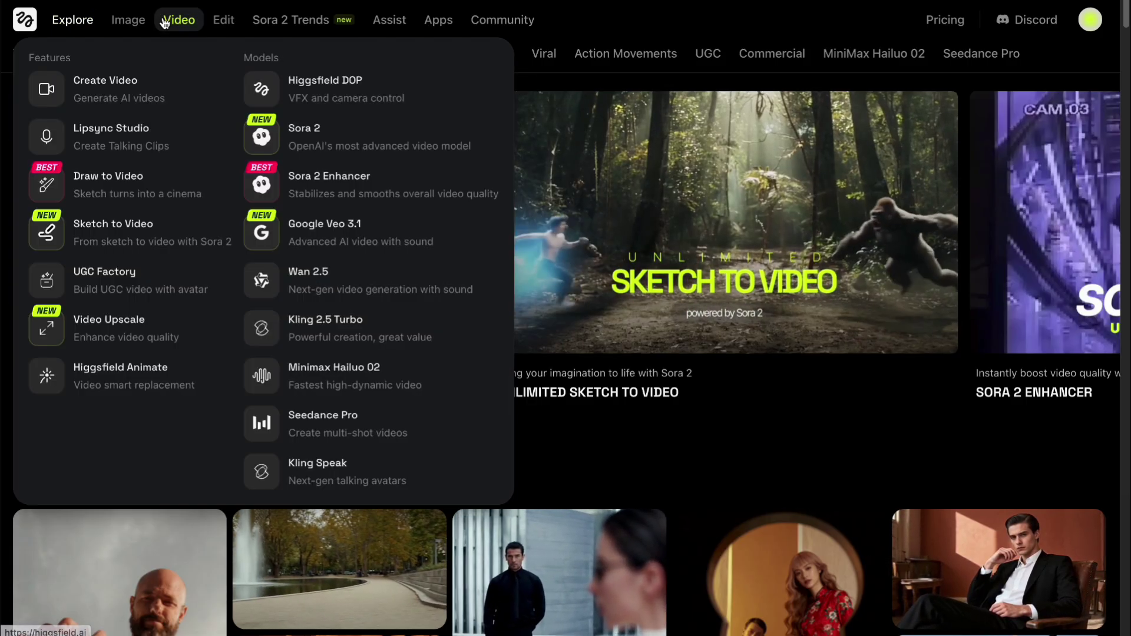
Open the Sora 2 video generator and switch to the Sora 2 Trends page.
left_click(333, 139)
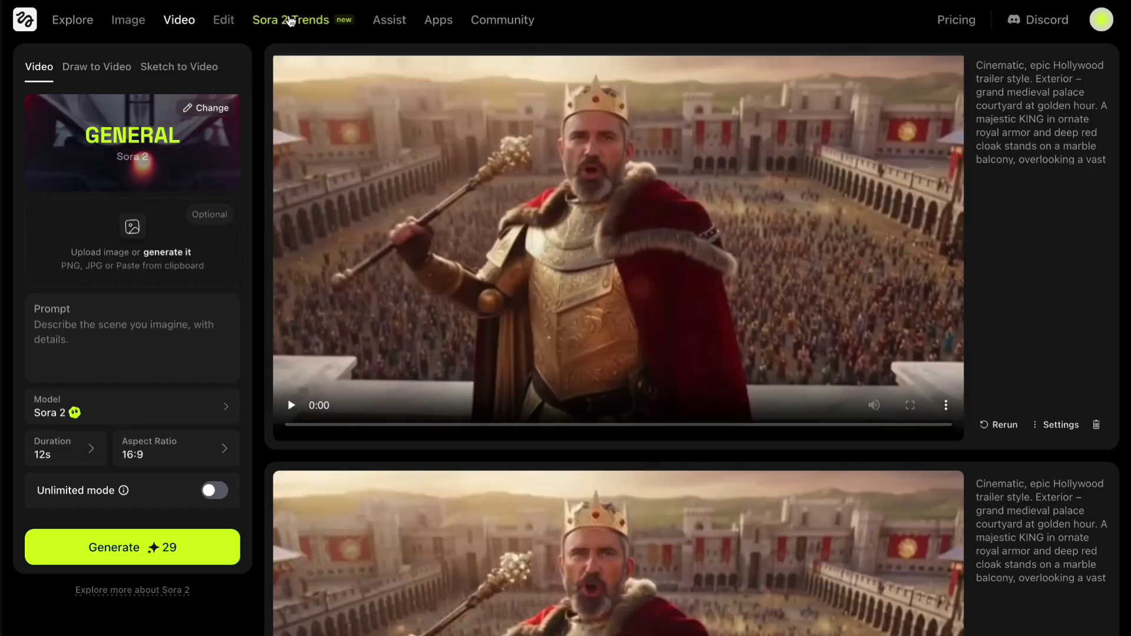
left_click(315, 31)
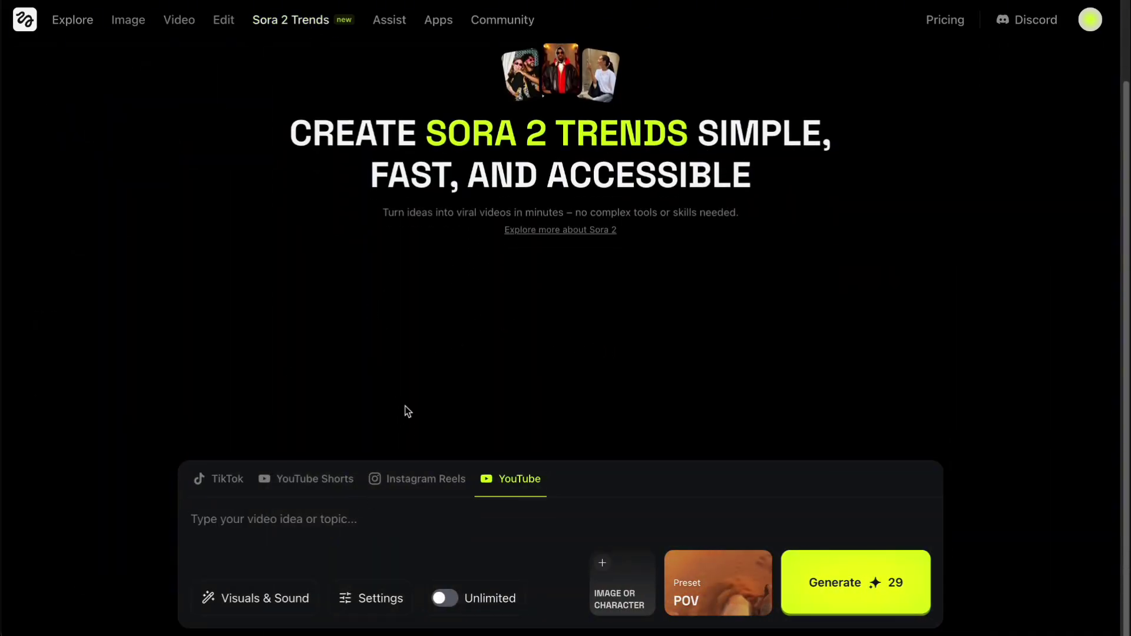
Try the TikTok and Instagram Reels video formats, then bring up the Visuals & Sound settings.
left_click(224, 485)
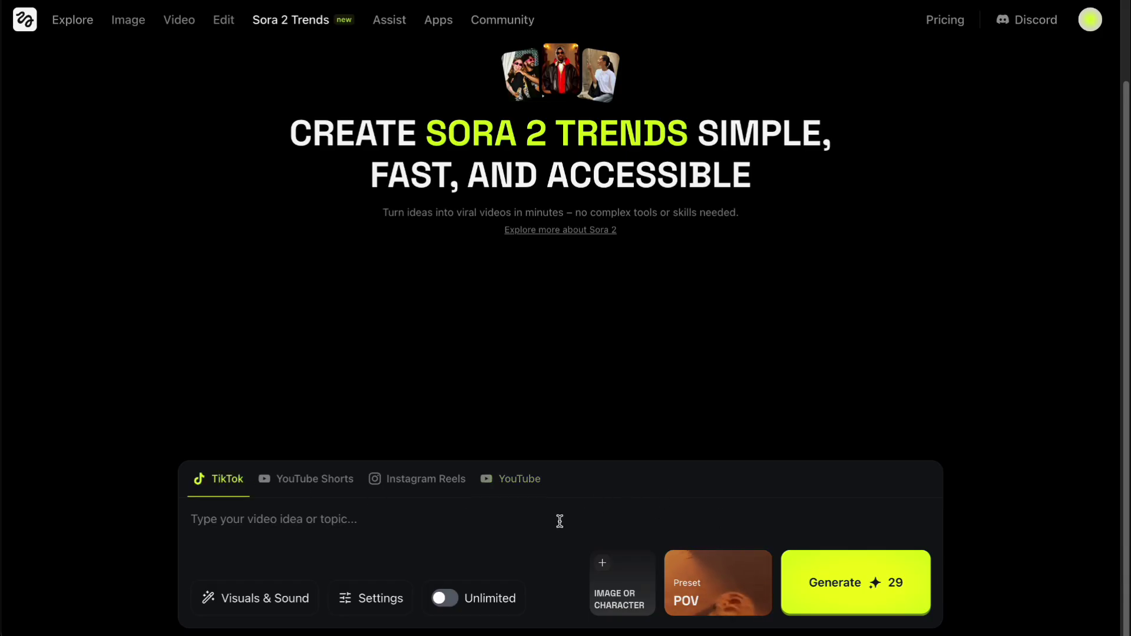
left_click(687, 510)
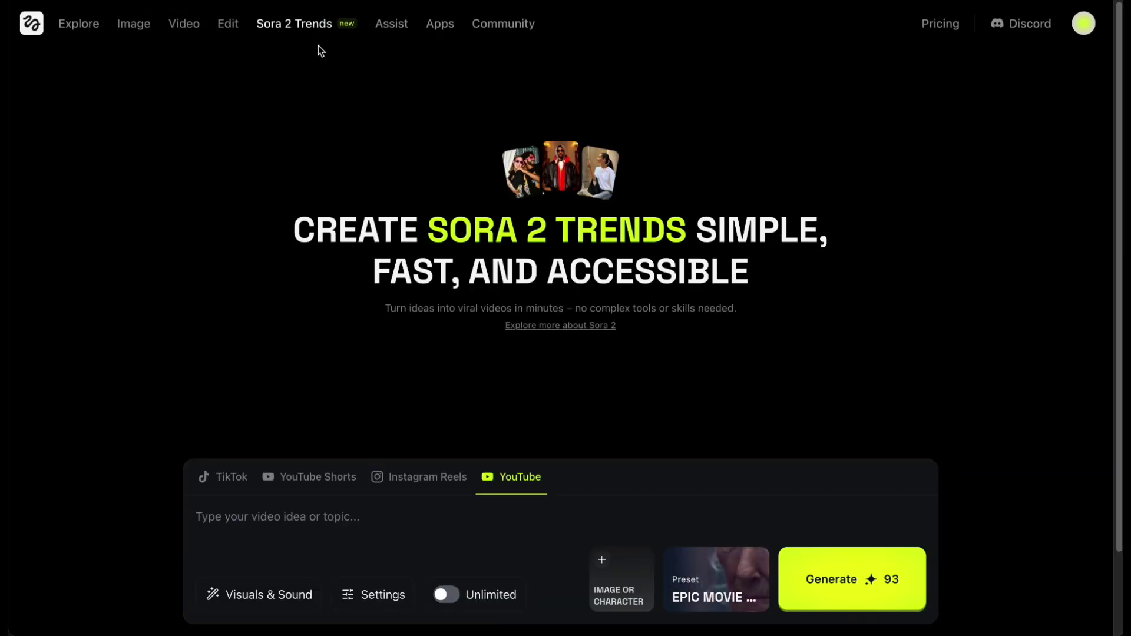
scroll(283, 295, "down", 1)
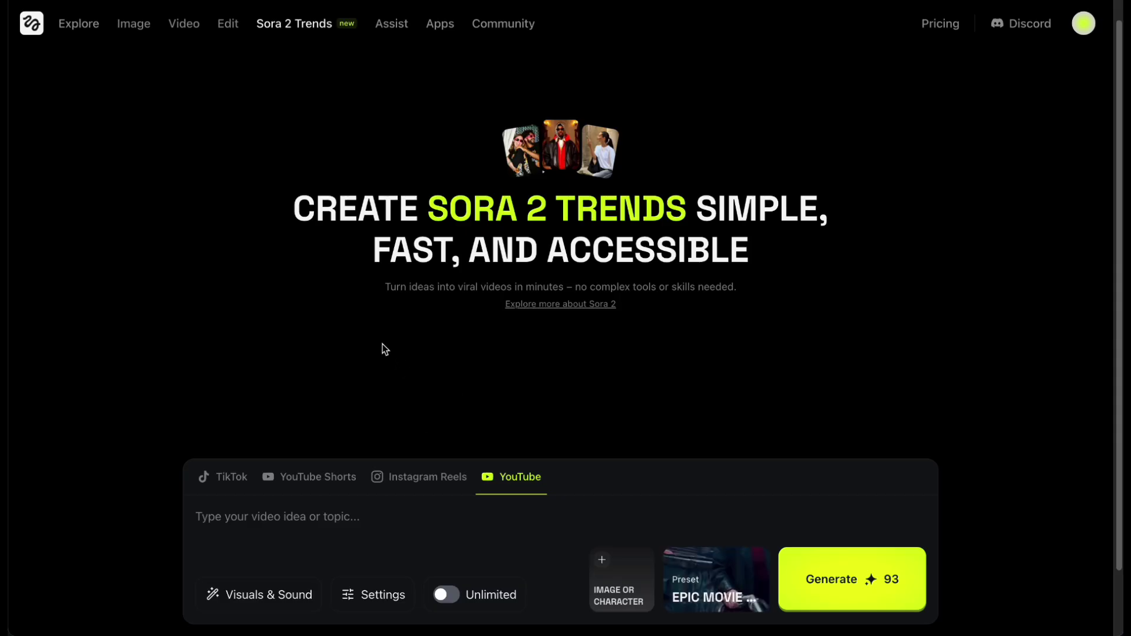
scroll(753, 405, "down", 1)
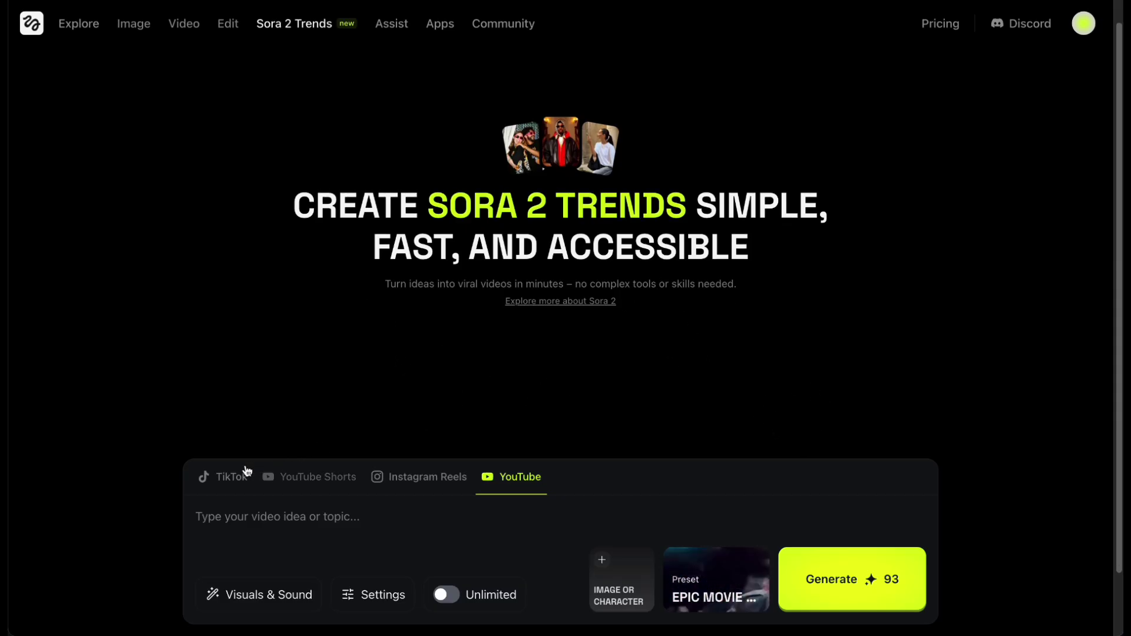
left_click(228, 476)
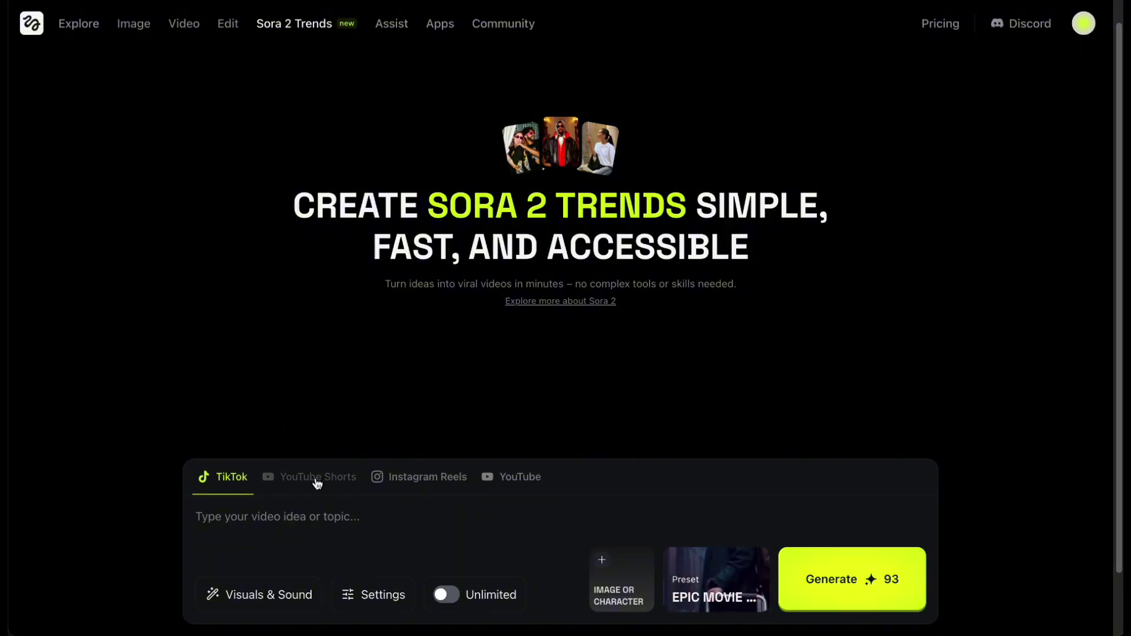
left_click(416, 480)
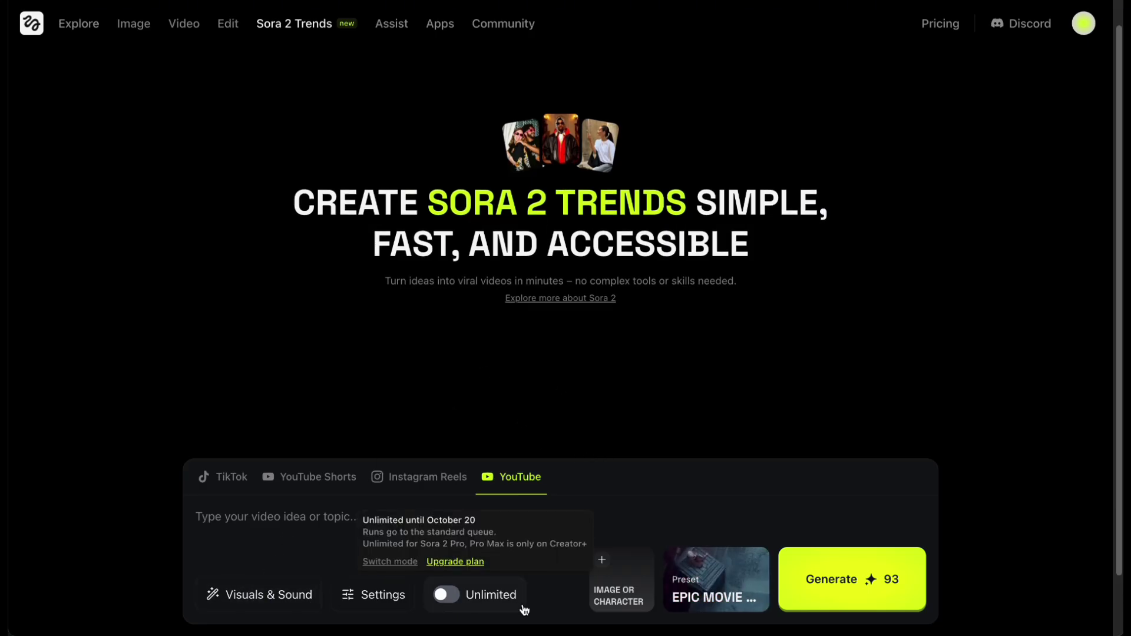
left_click(265, 595)
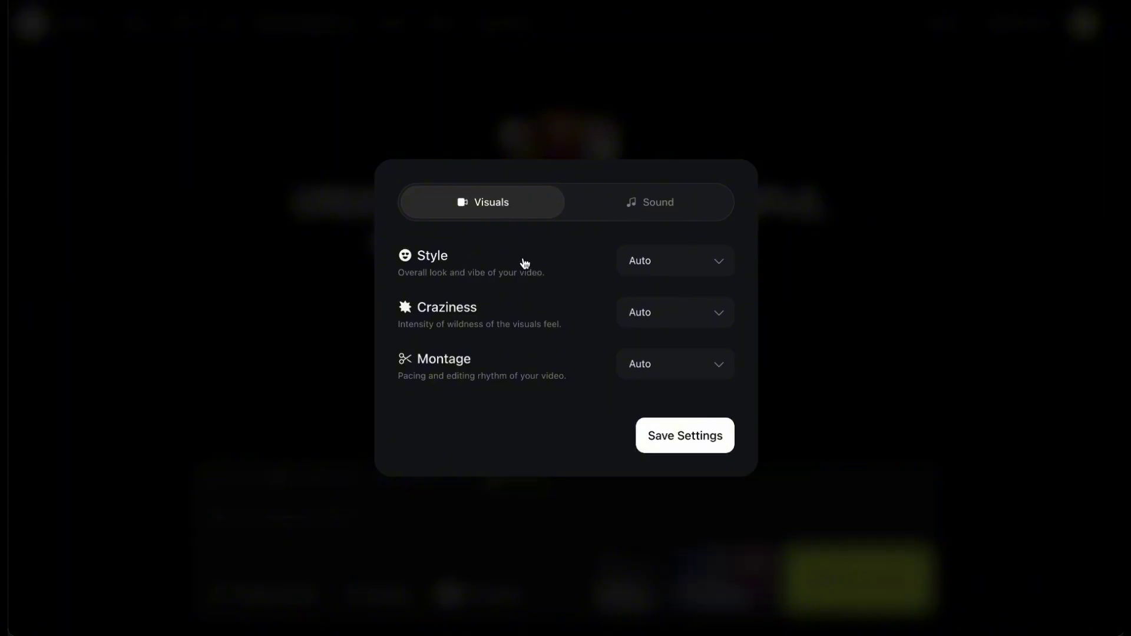
Set the visual Style to Custom, leaving Craziness and Montage on Auto.
left_click(631, 272)
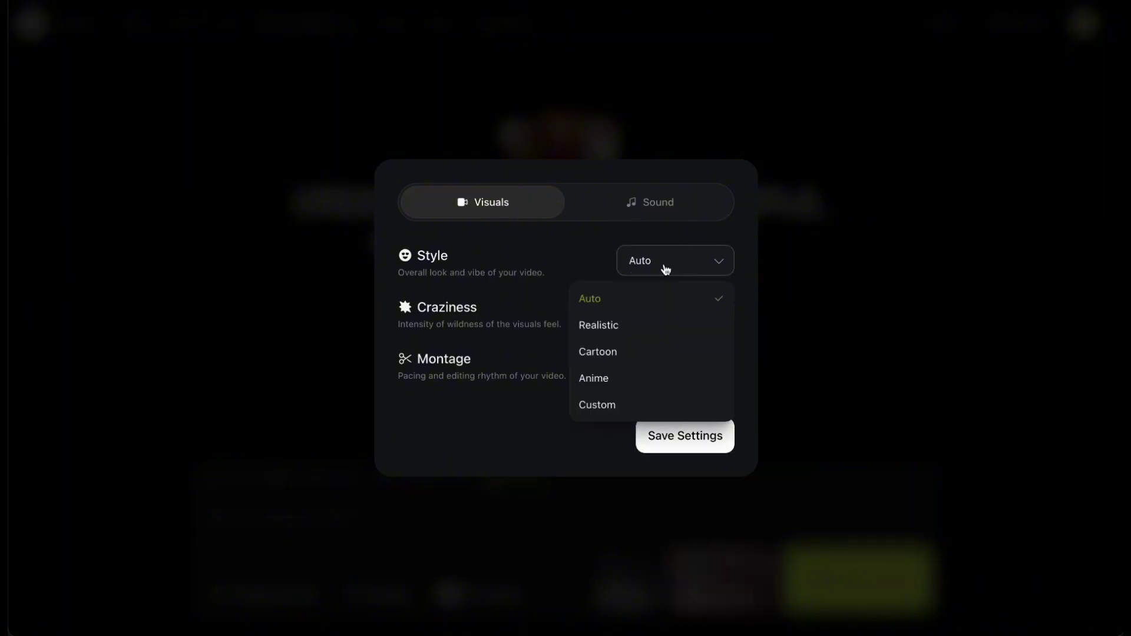
left_click(610, 407)
left_click(480, 282)
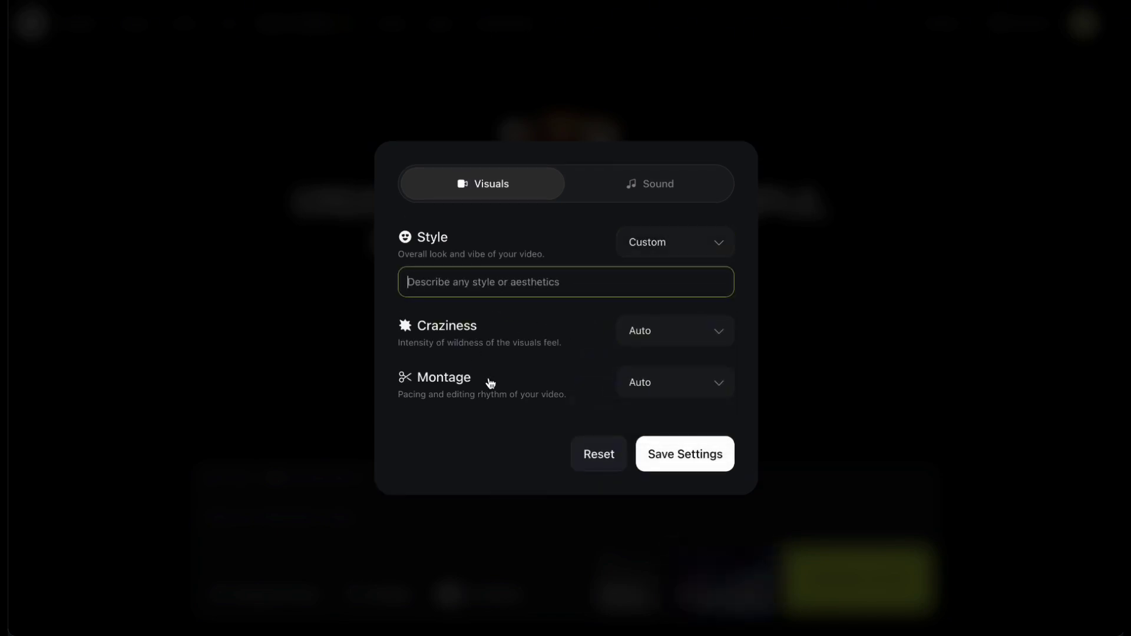
left_click(657, 338)
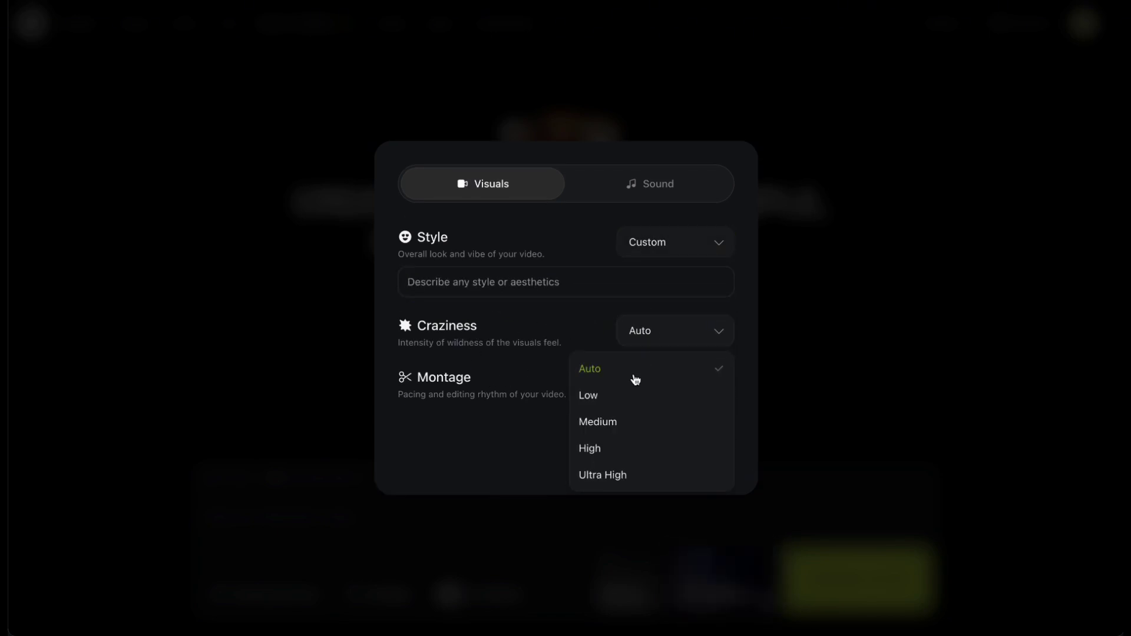
left_click(581, 330)
left_click(659, 382)
left_click(587, 378)
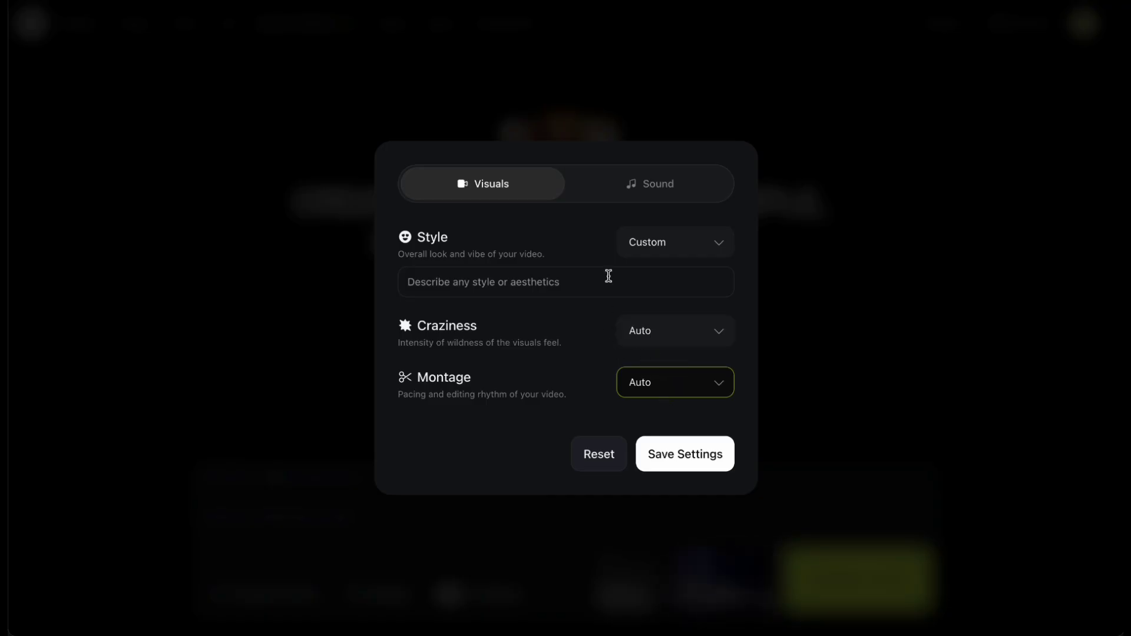
left_click(643, 186)
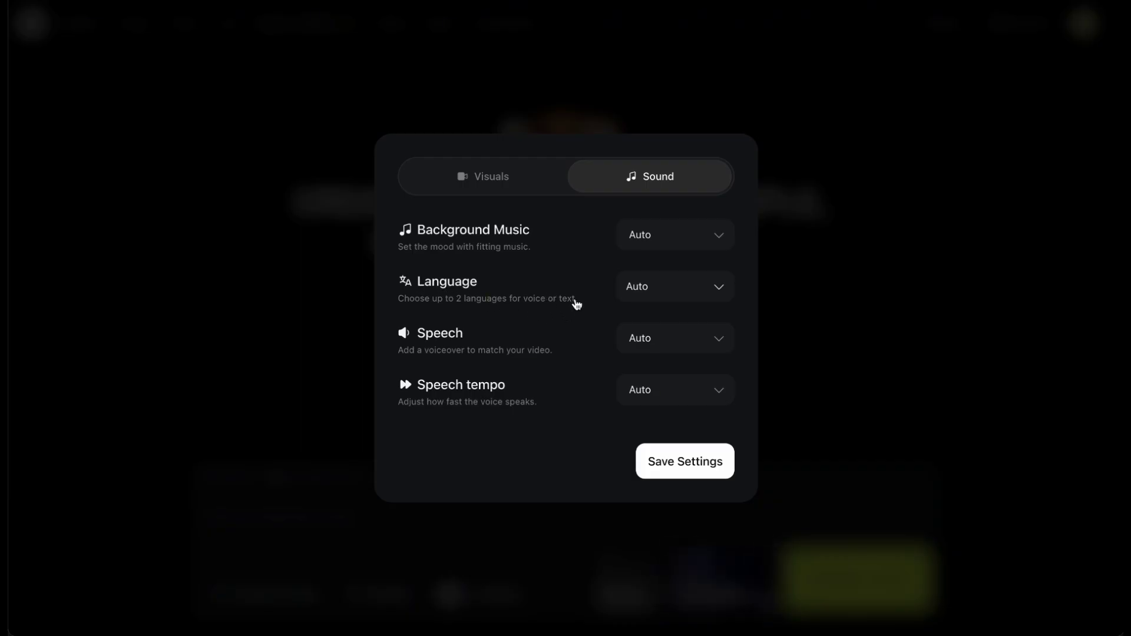
Choose English as the voice and text language and save the visual and sound settings.
left_click(687, 295)
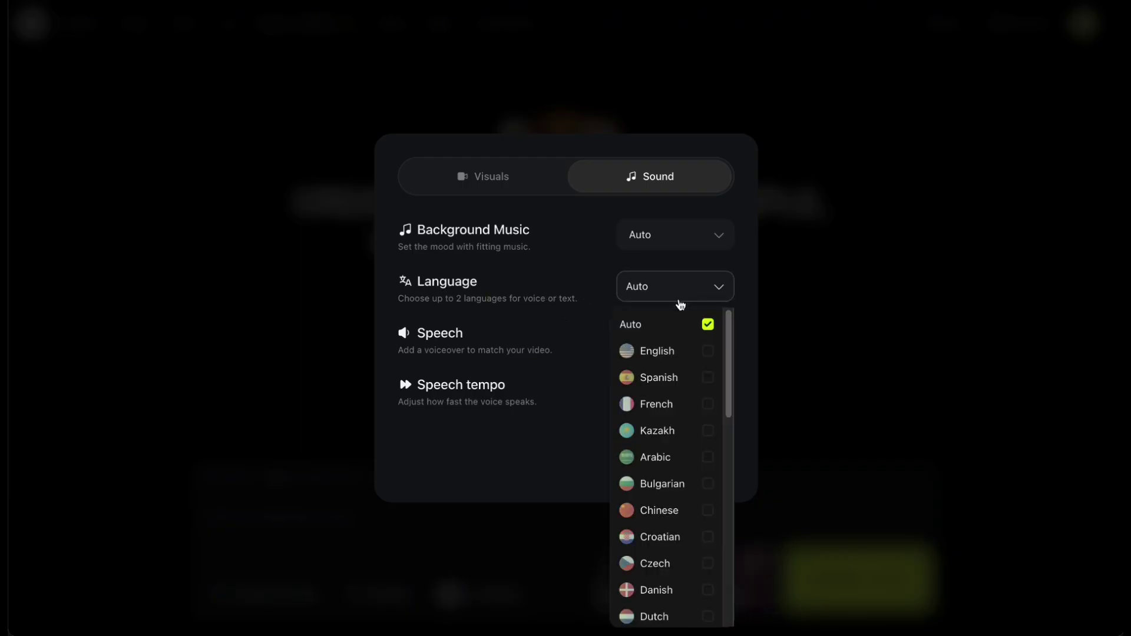
scroll(675, 407, "down", 9)
scroll(644, 548, "up", 9)
left_click(653, 352)
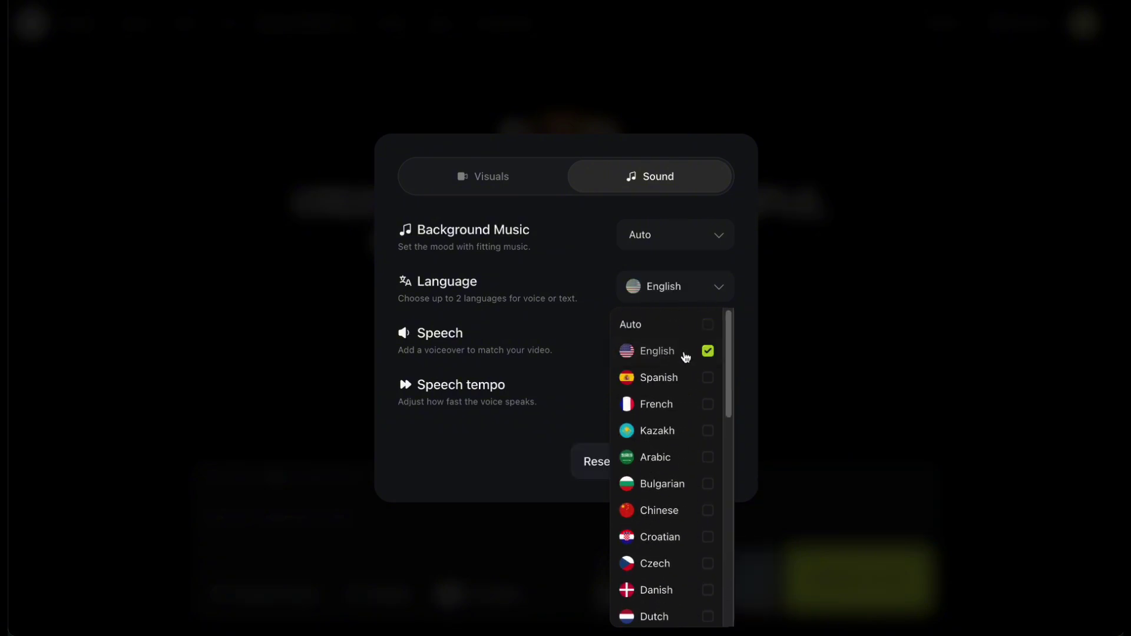
left_click(690, 295)
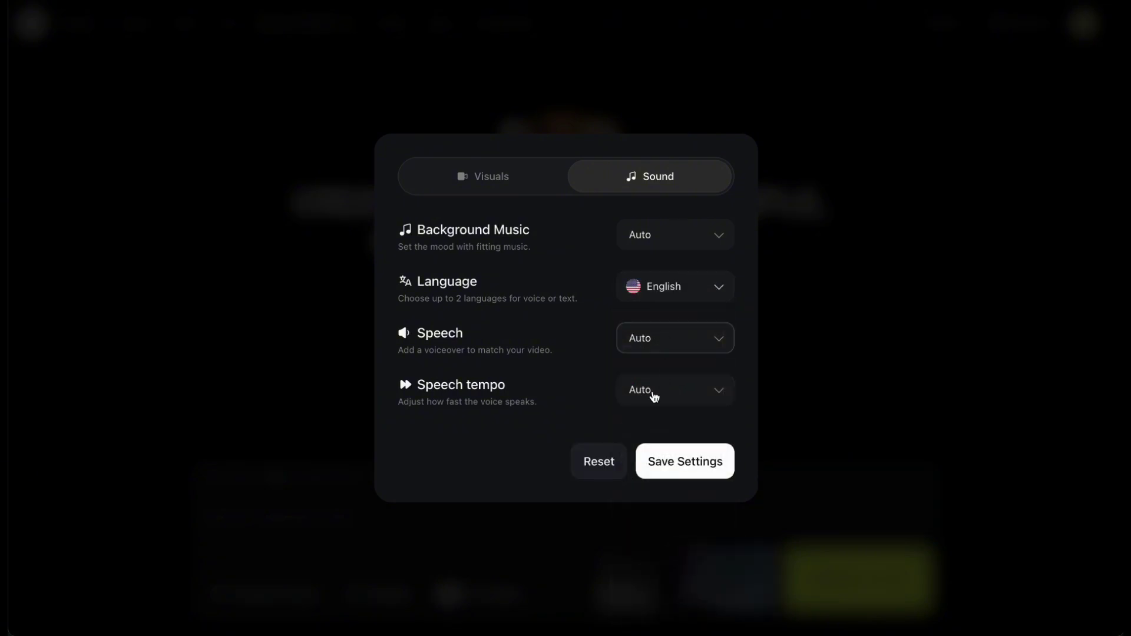
left_click(664, 462)
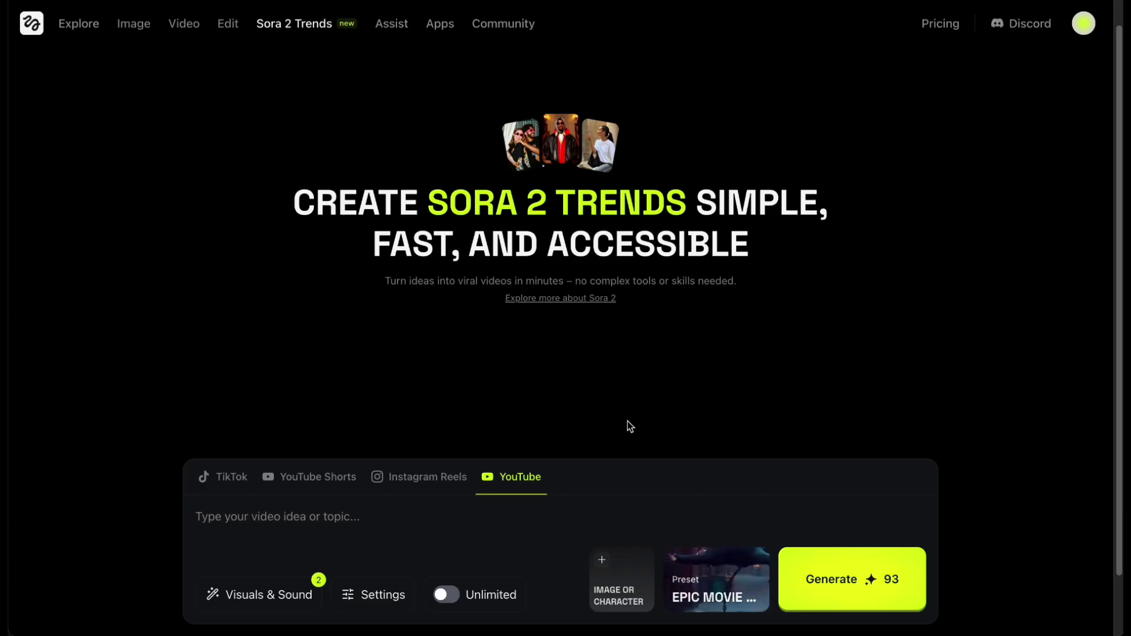
Try the Standard and Pro generation modes and turn on Unlimited generation.
left_click(405, 583)
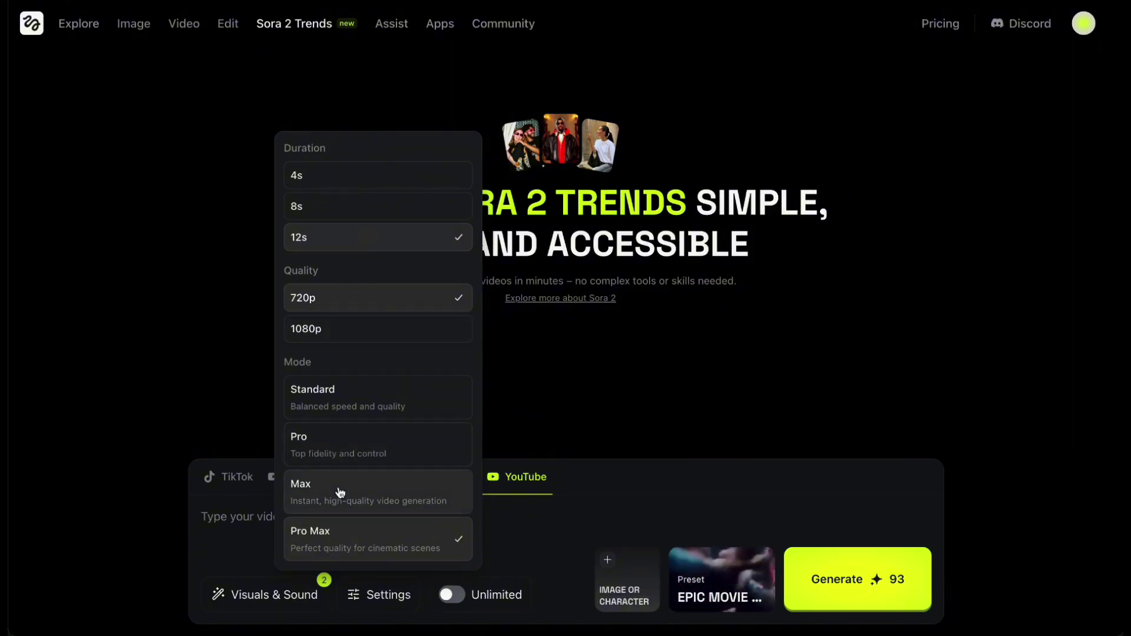
left_click(336, 399)
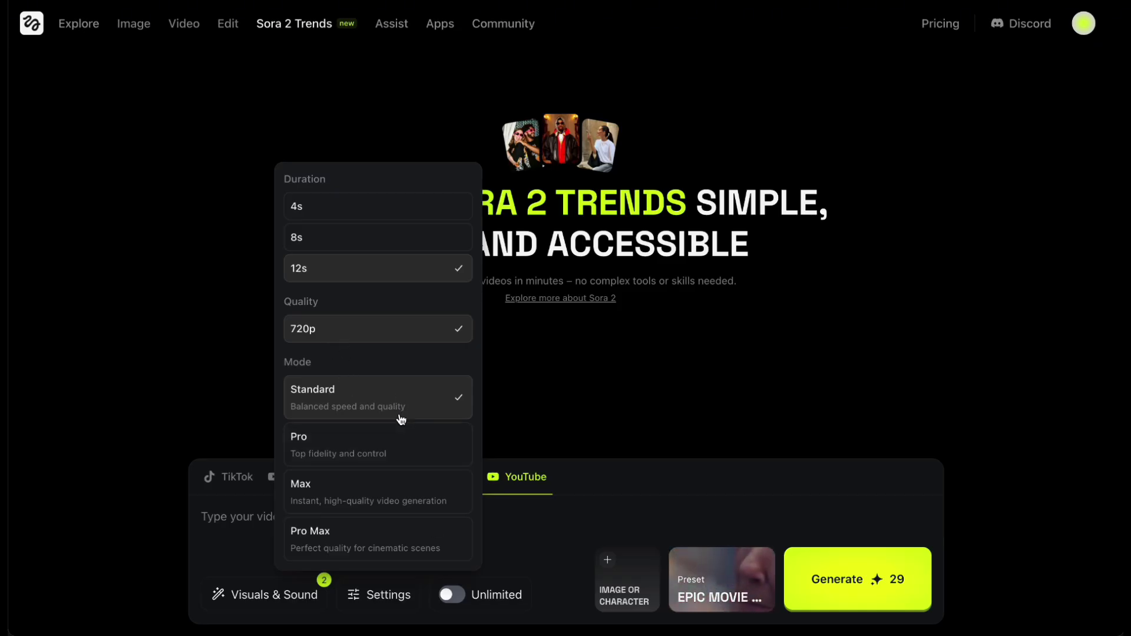
left_click(452, 595)
left_click(377, 596)
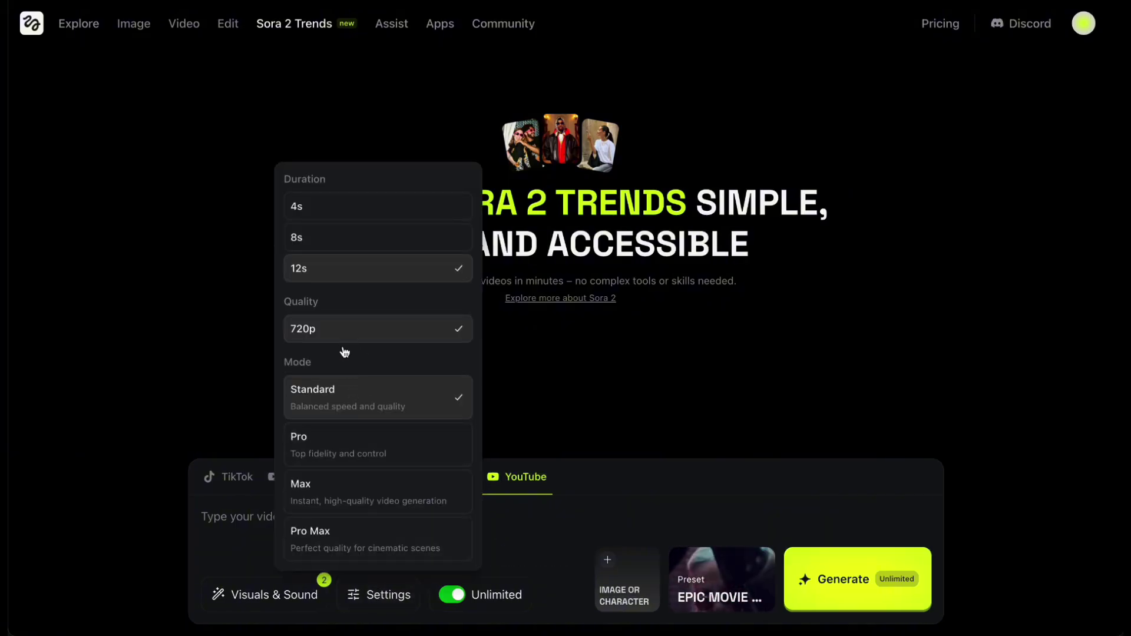
left_click(347, 451)
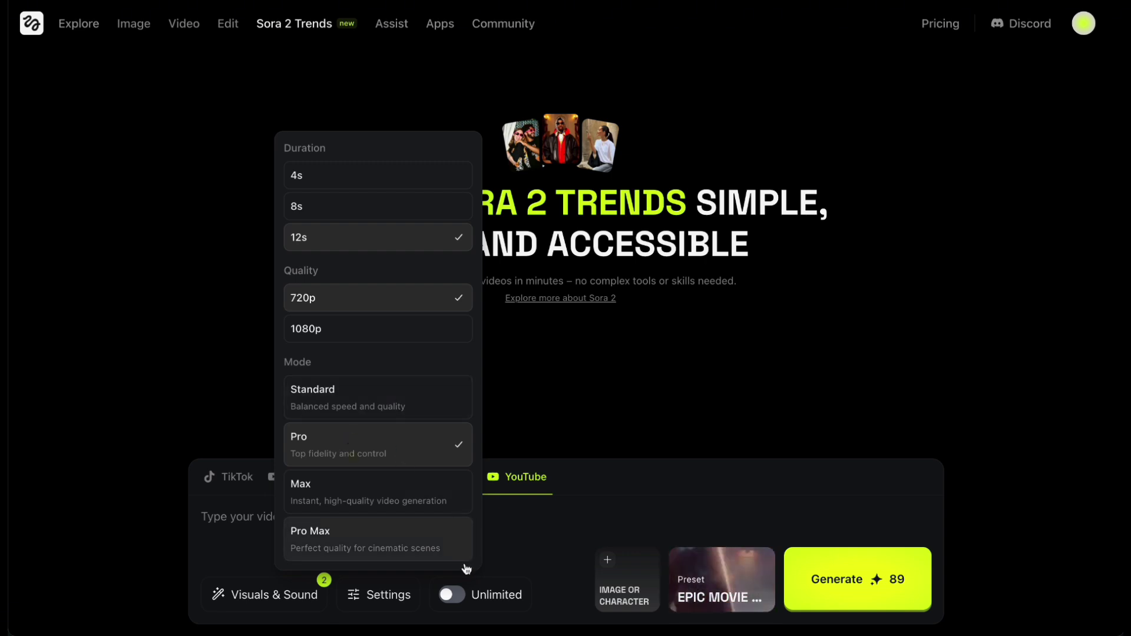
Settle on 8s duration, 1080p quality and Pro Max mode, costing 104 credits.
mouse_move(453, 596)
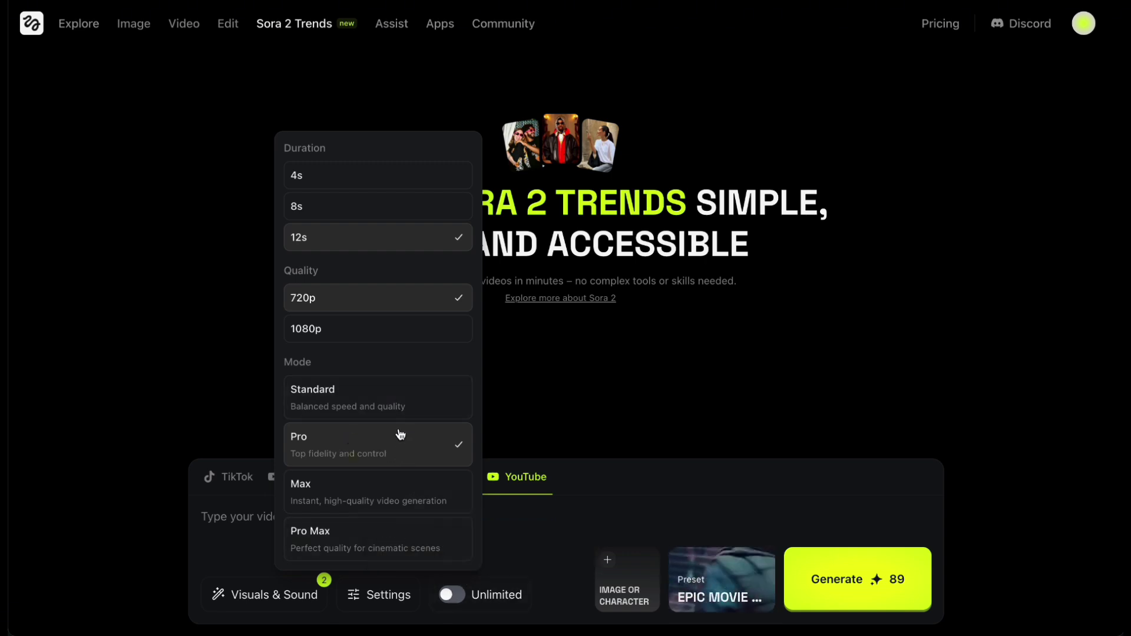
left_click(369, 334)
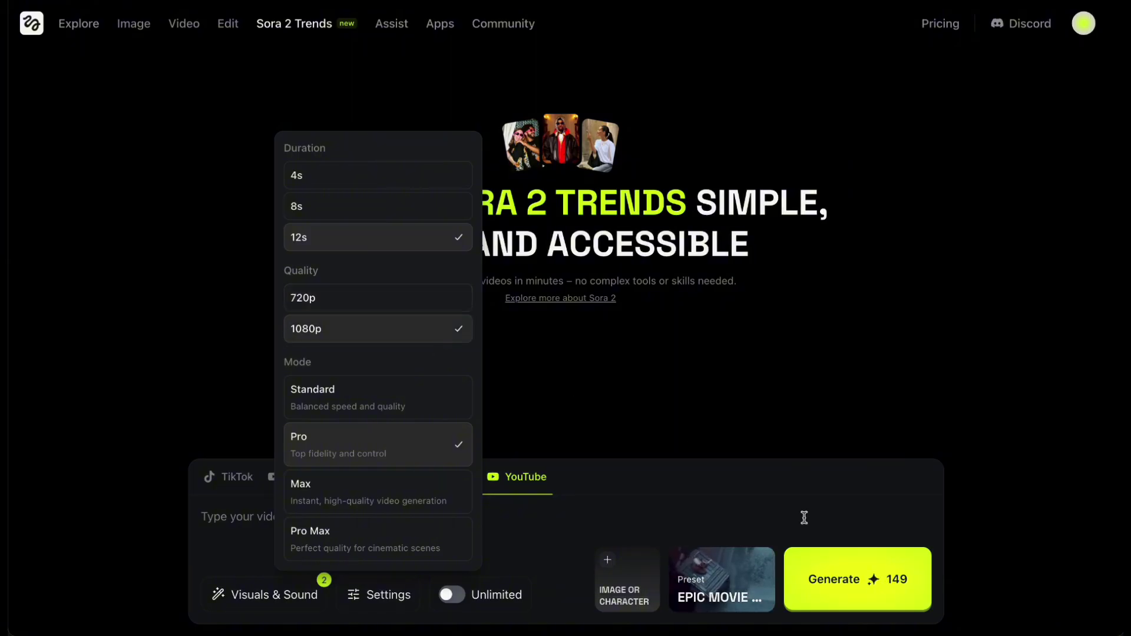
left_click(369, 215)
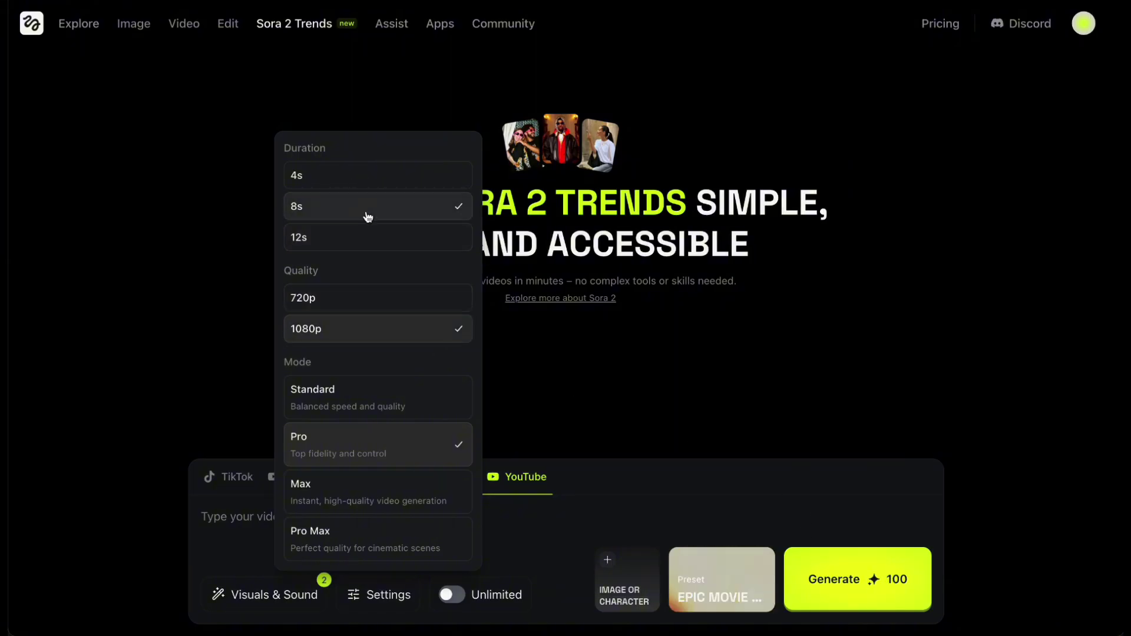
left_click(370, 176)
left_click(346, 493)
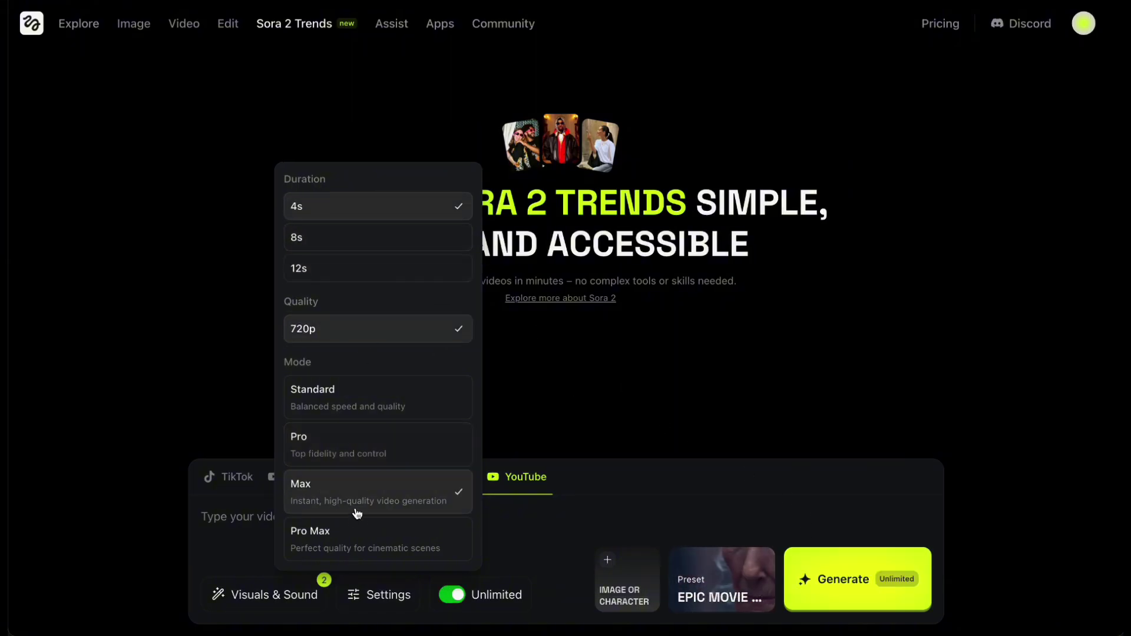
left_click(357, 532)
left_click(362, 501)
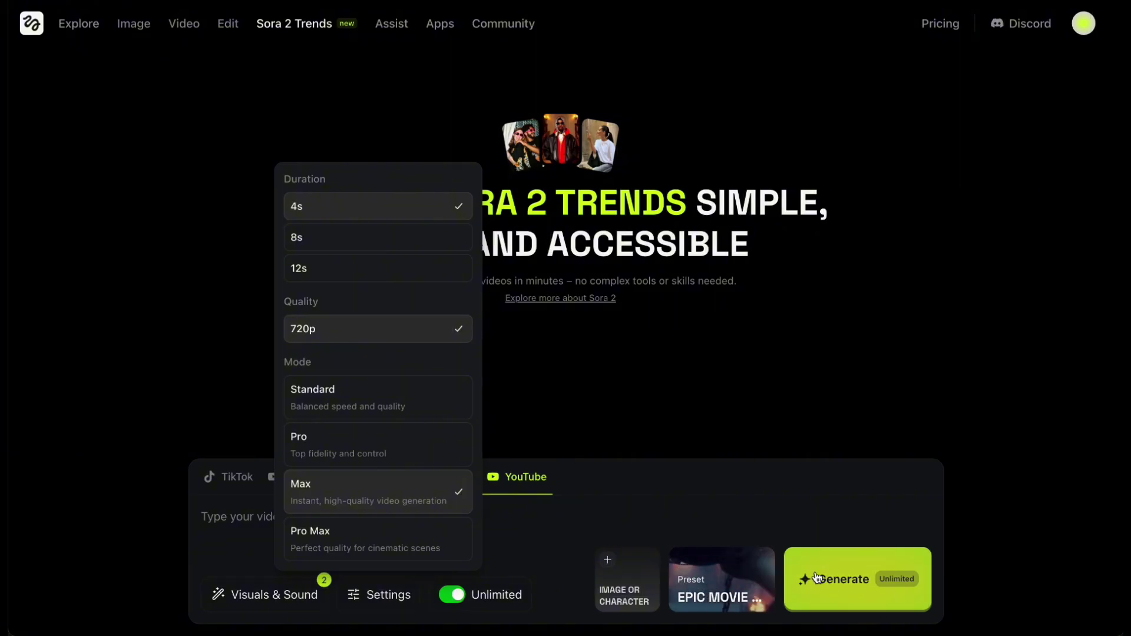
left_click(383, 535)
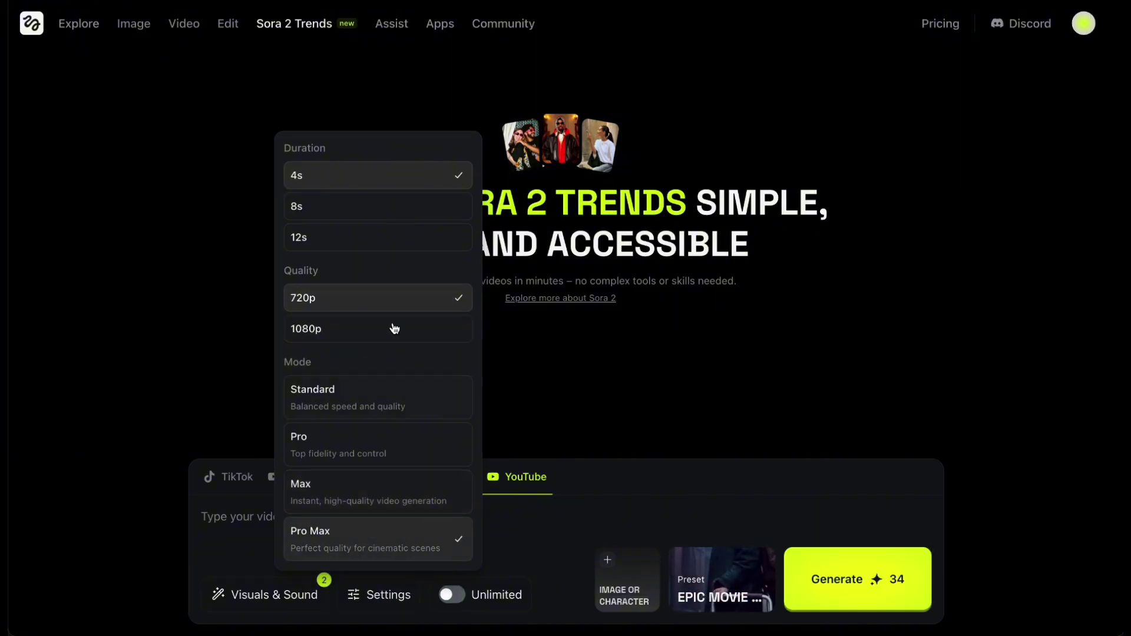
left_click(338, 328)
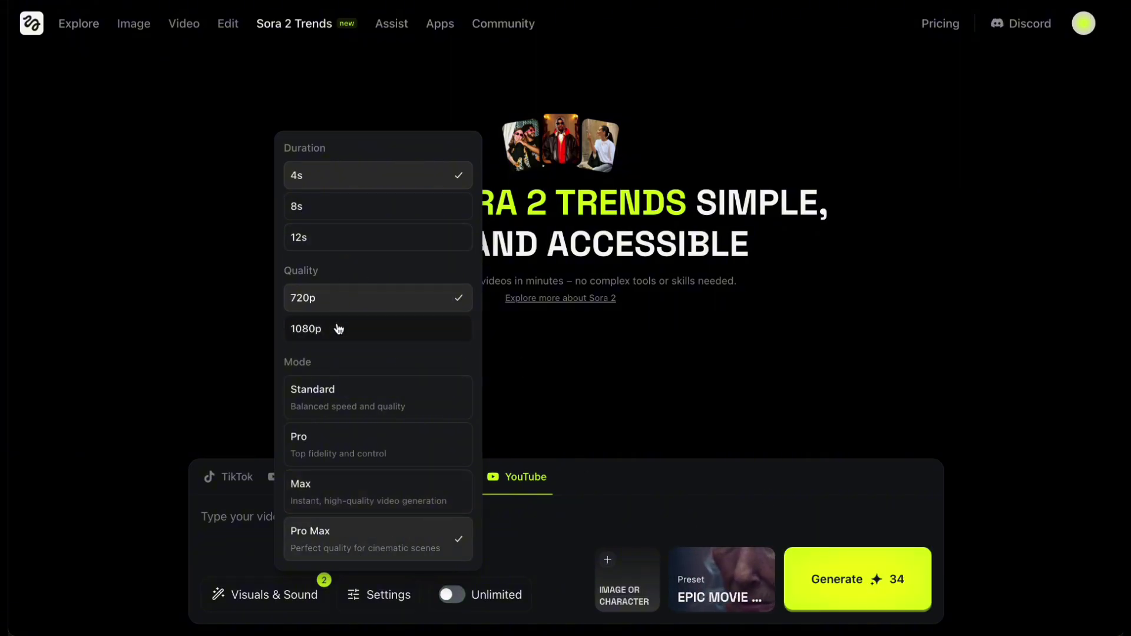
left_click(328, 207)
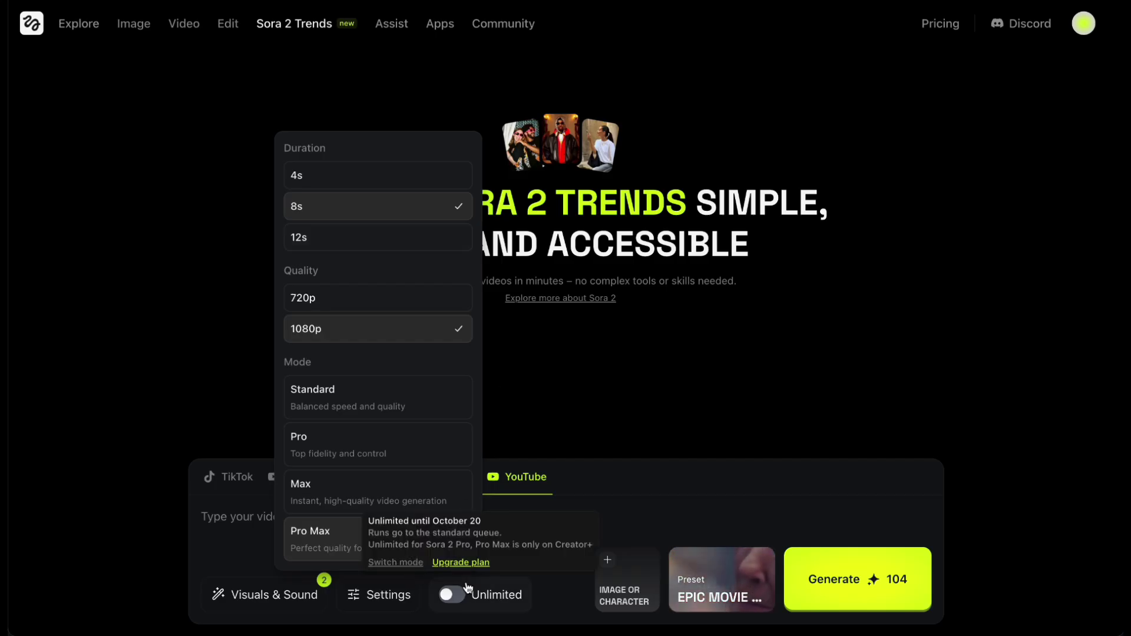
left_click(527, 506)
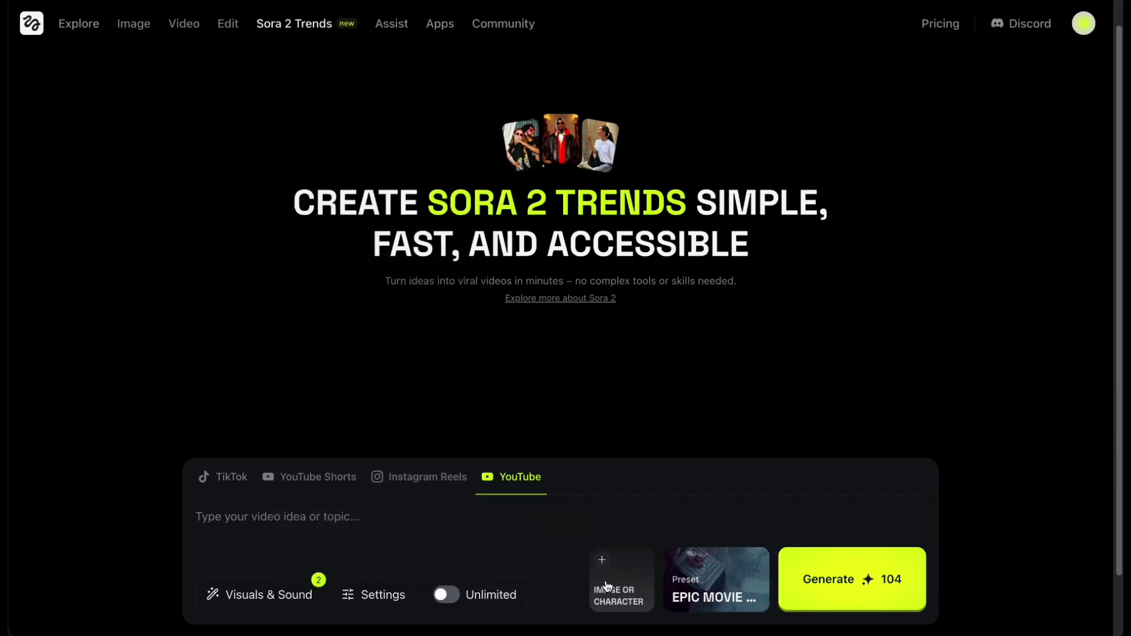
Open the All presets gallery from the EPIC MOVIE card and scroll through every preset.
left_click(708, 583)
scroll(607, 344, "down", 1)
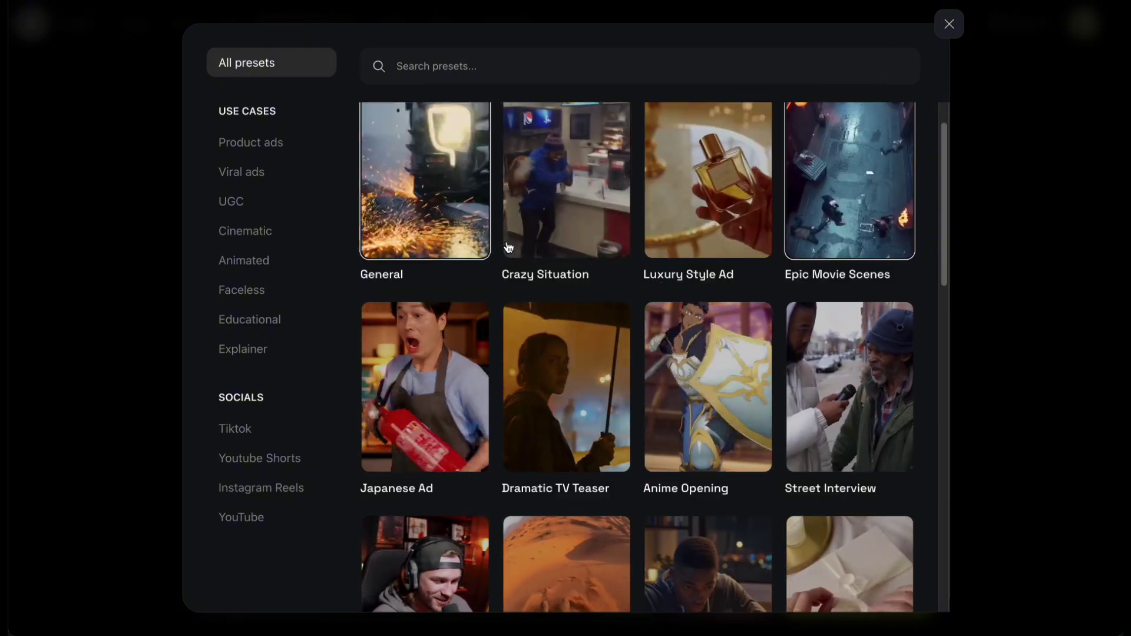
scroll(707, 313, "down", 2)
scroll(825, 324, "down", 1)
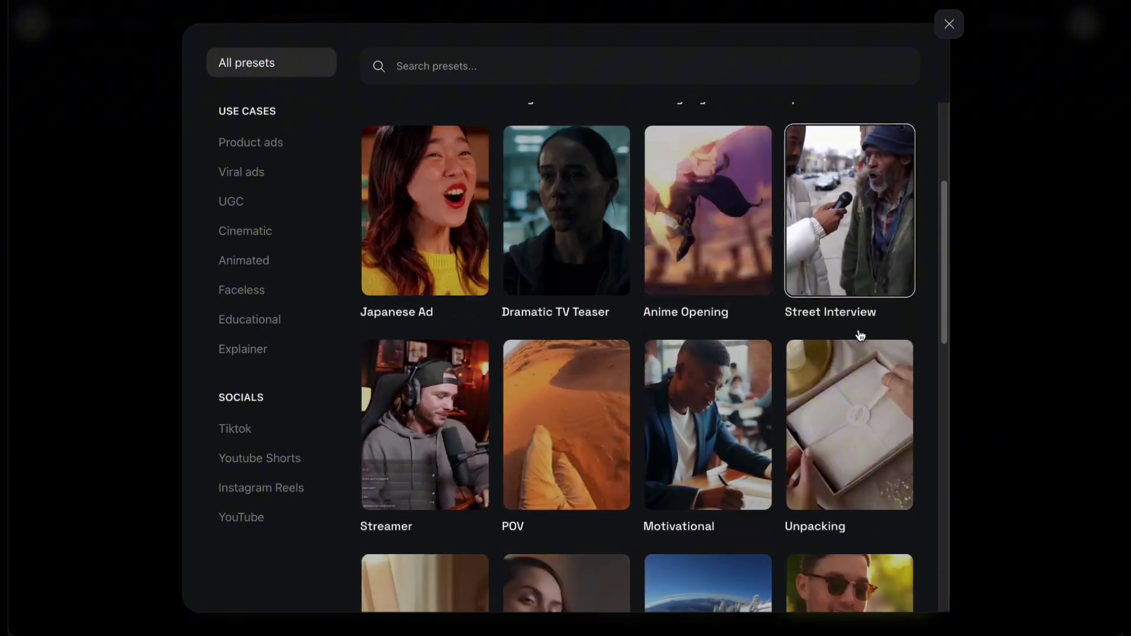
scroll(856, 330, "down", 4)
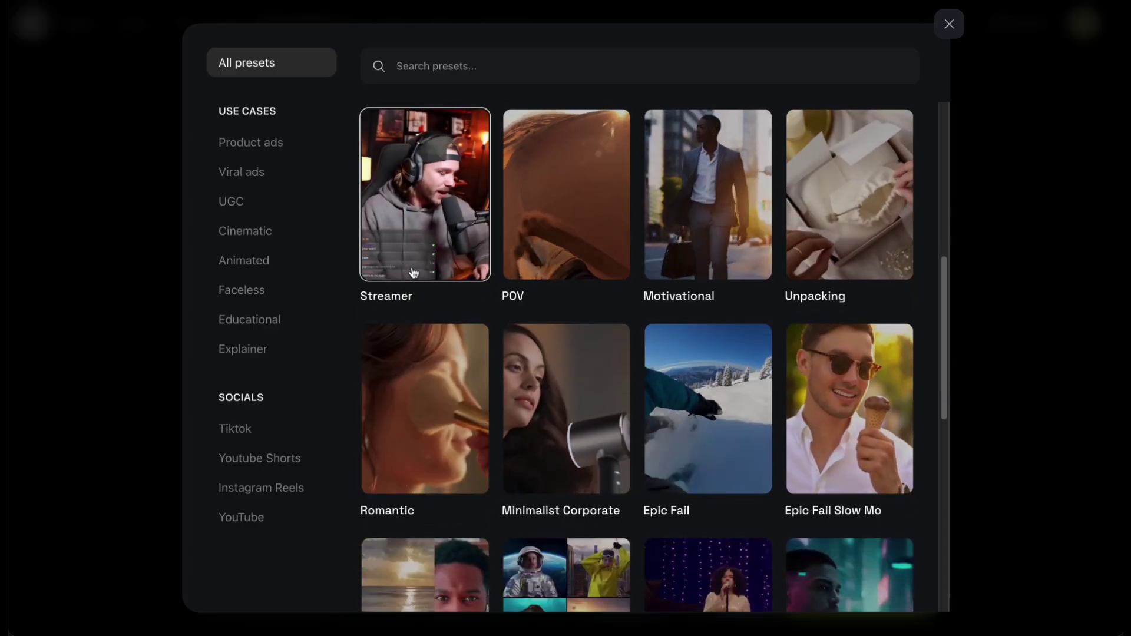
scroll(707, 306, "down", 3)
scroll(708, 354, "down", 2)
scroll(726, 429, "down", 3)
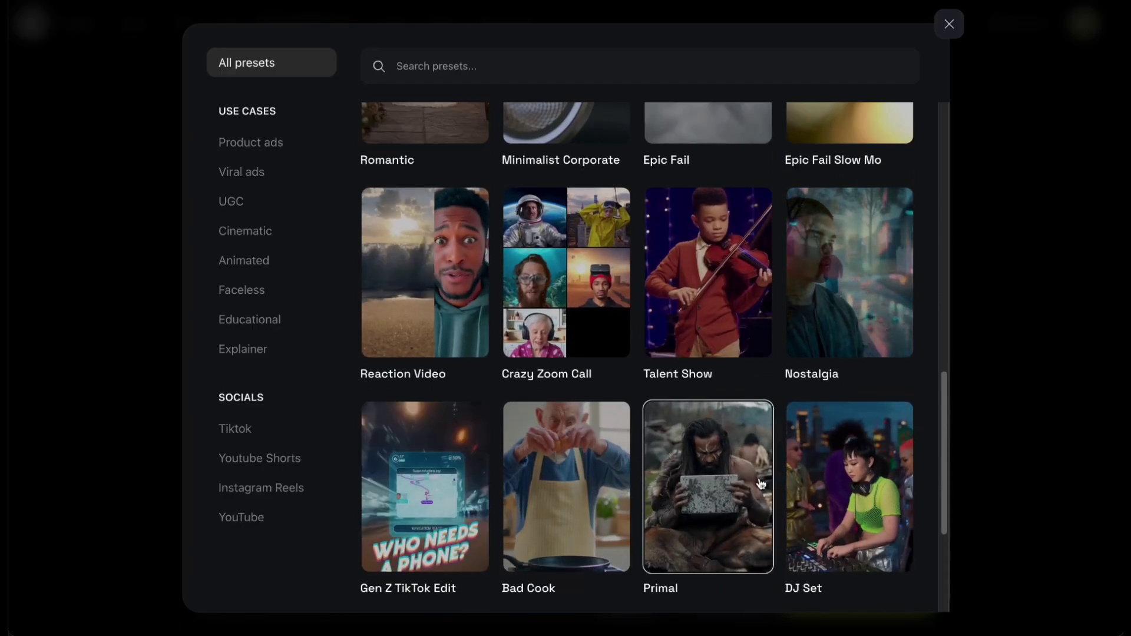
scroll(763, 529, "down", 2)
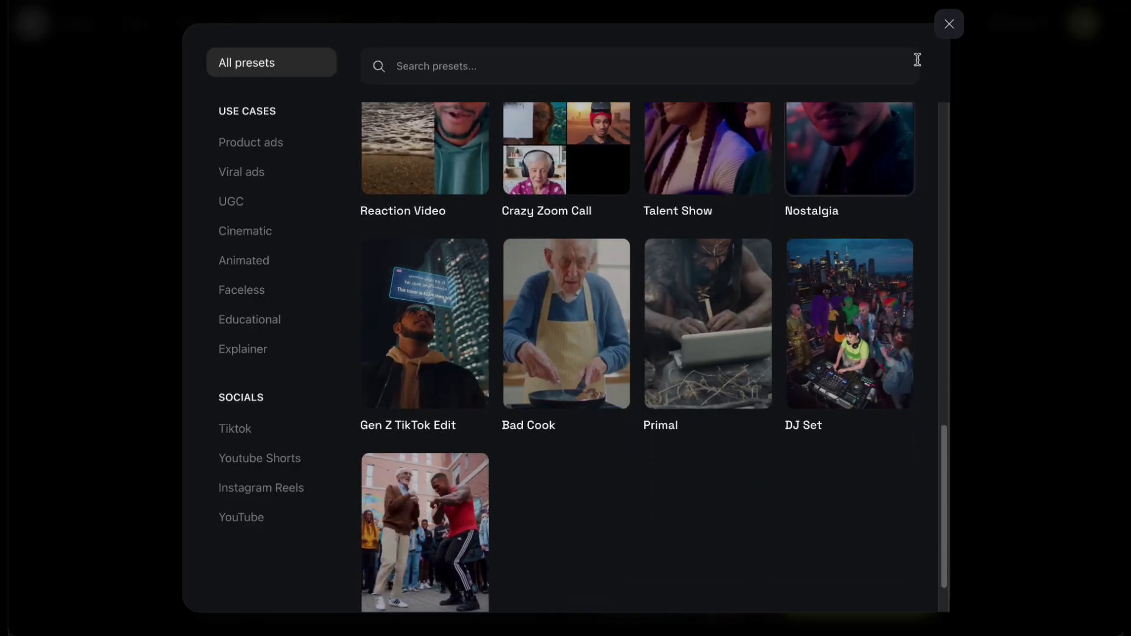
Reopen the presets gallery and pick Epic Movie Scenes, bringing the cost to 149 credits.
left_click(950, 27)
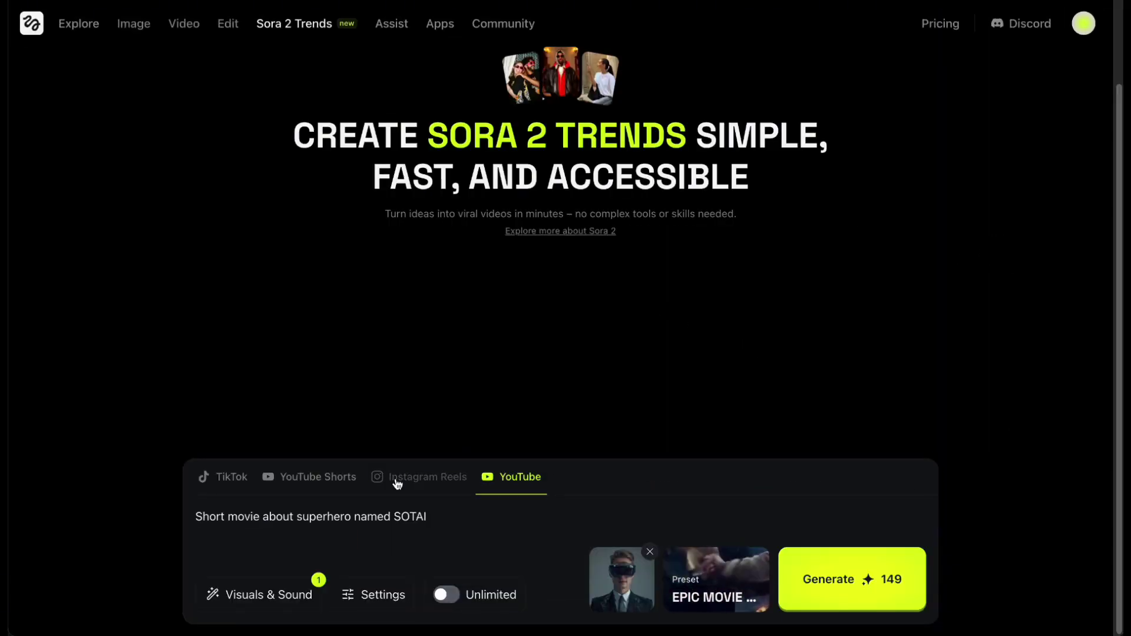
left_click(690, 575)
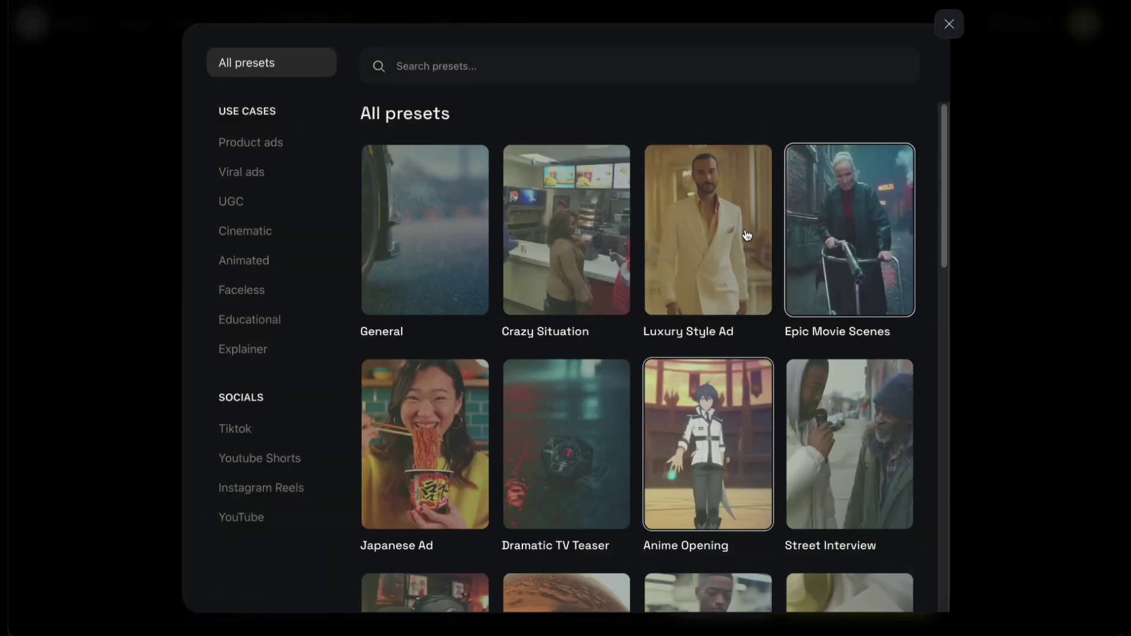
scroll(455, 281, "down", 1)
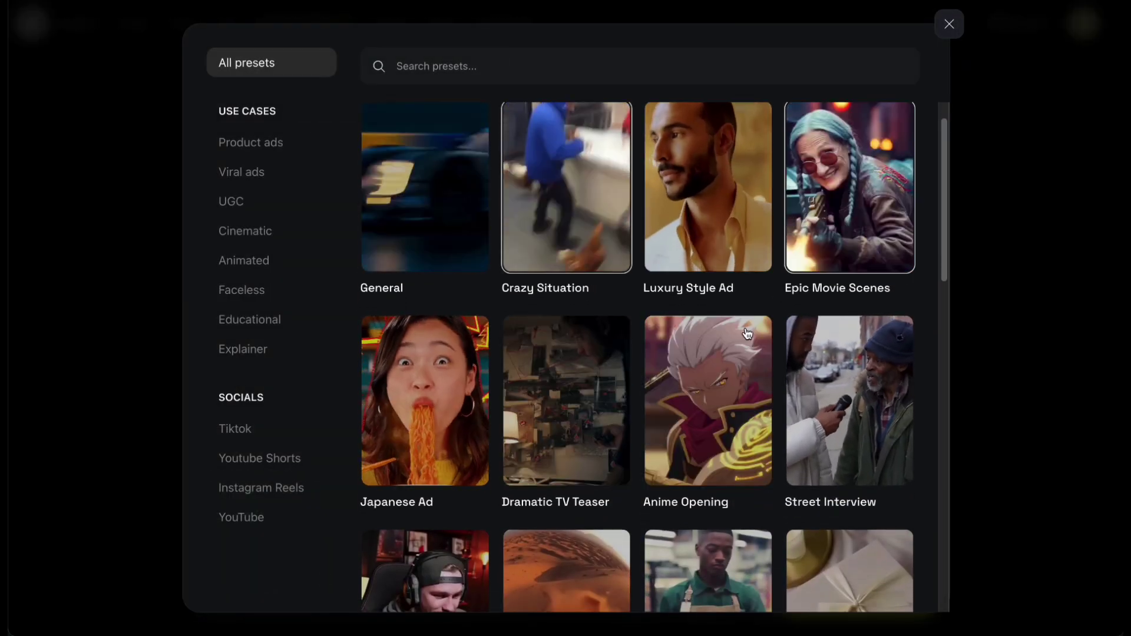
scroll(837, 247, "down", 1)
scroll(855, 226, "up", 1)
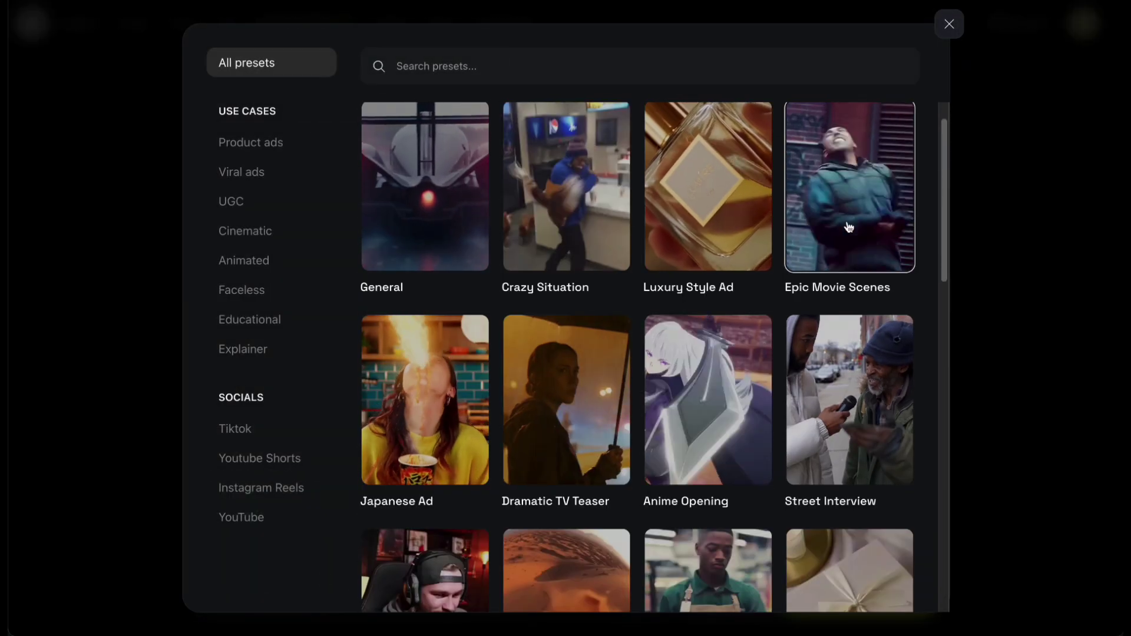
left_click(854, 226)
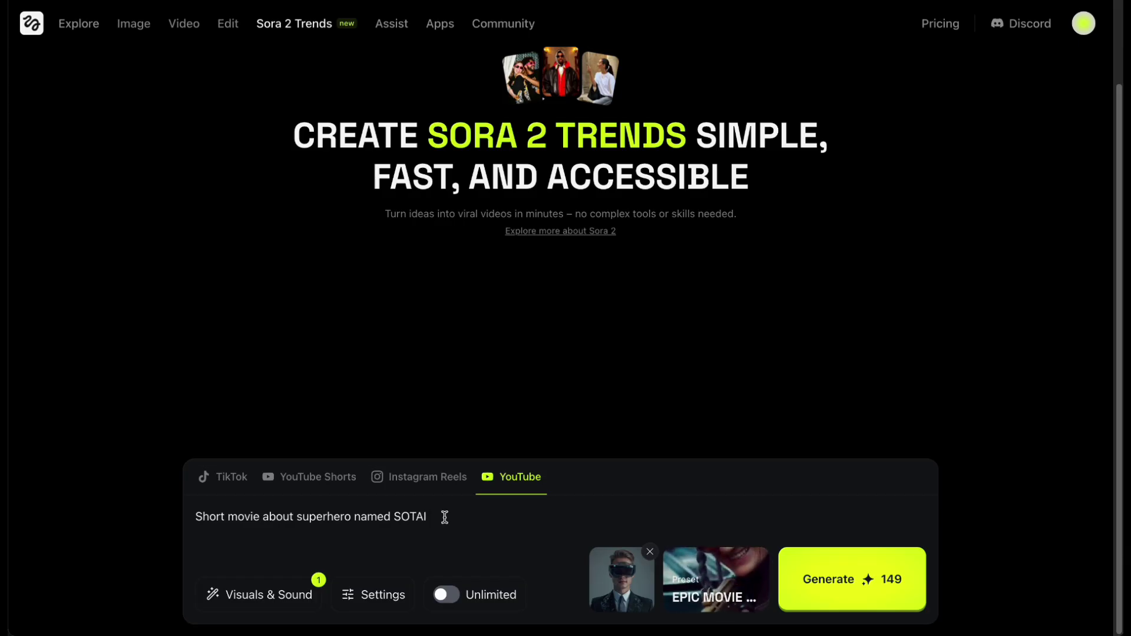
Confirm 12s, 1080p and Pro mode, then generate the SOTAI superhero video.
left_click(348, 601)
left_click(366, 451)
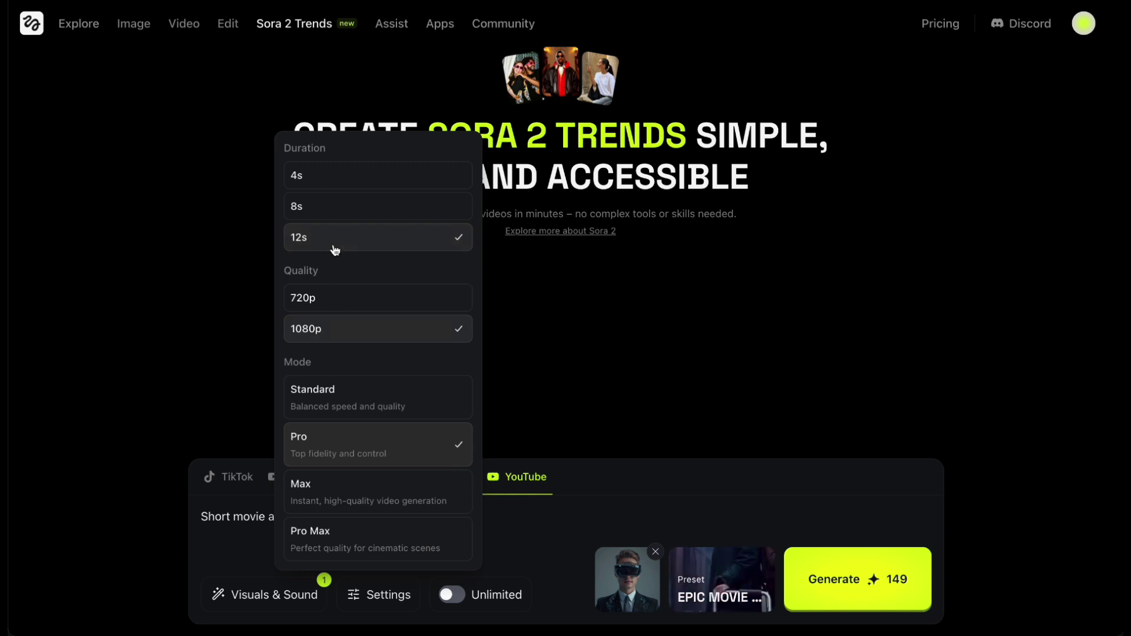
left_click(985, 389)
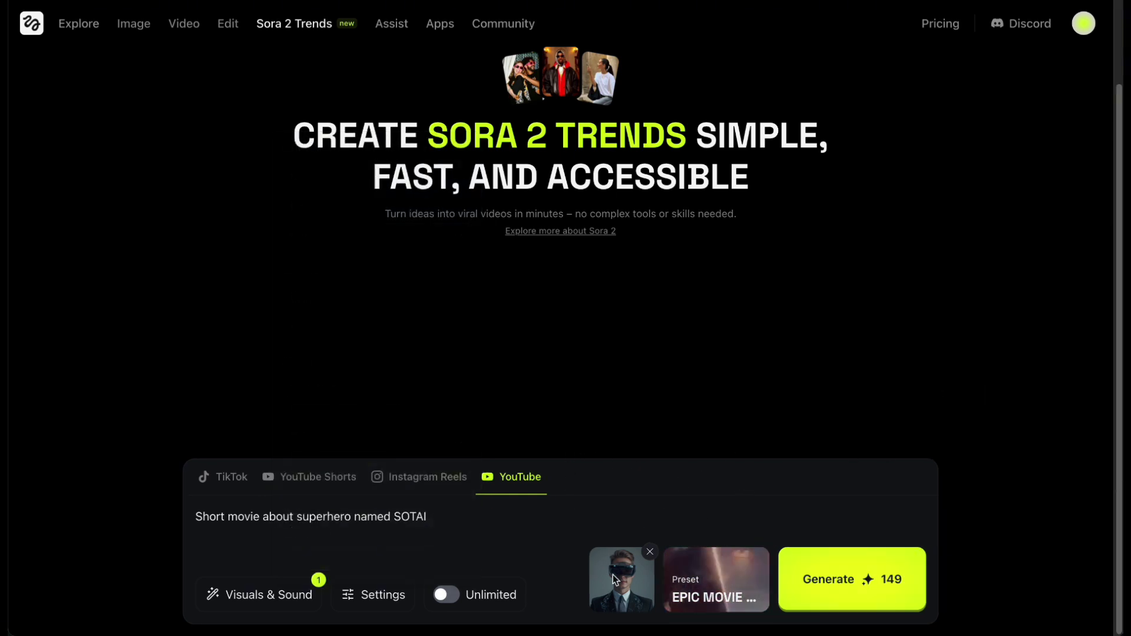
left_click(807, 576)
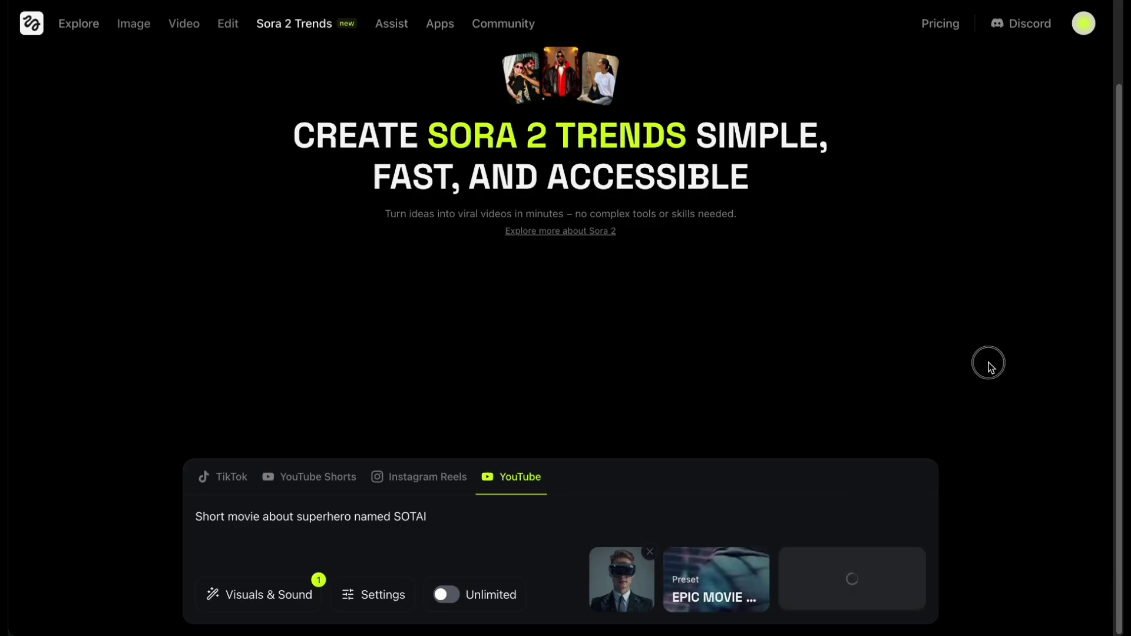